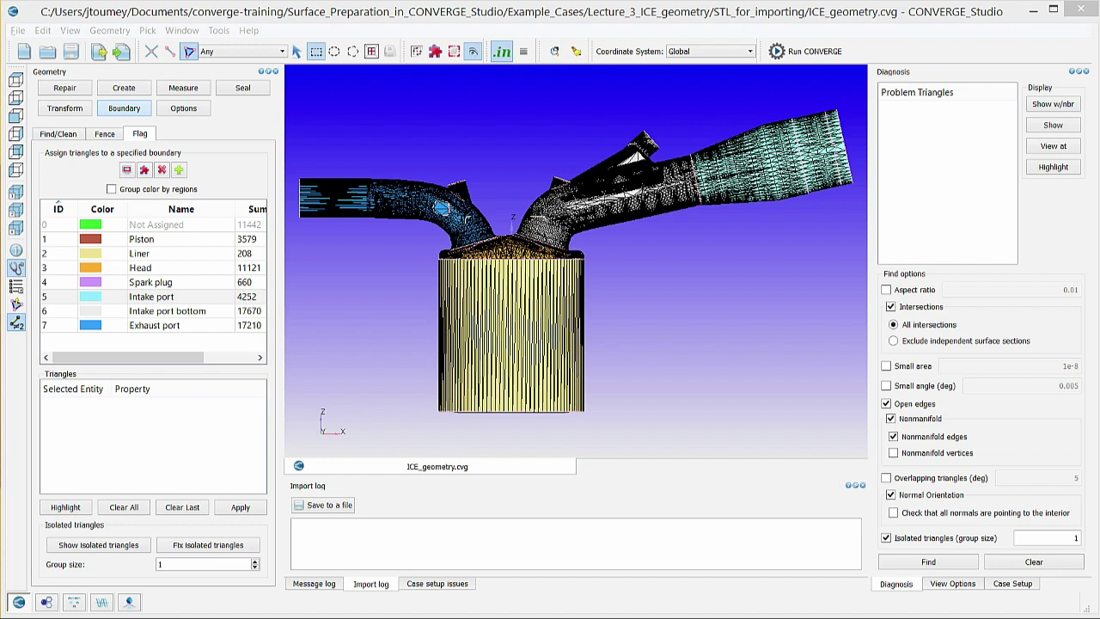
Step: Create boundary 8 named 'Inflow' and boundary 9 named 'Outflow'
click(180, 170)
key(Tab)
key(BackSpace)
text(Inflow)
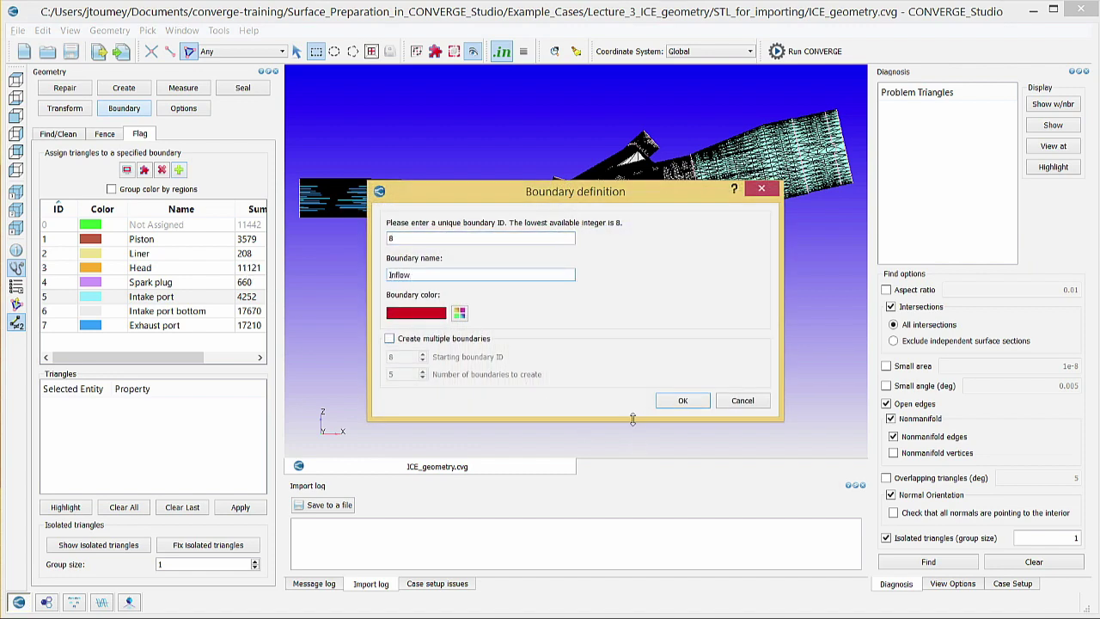
click(682, 400)
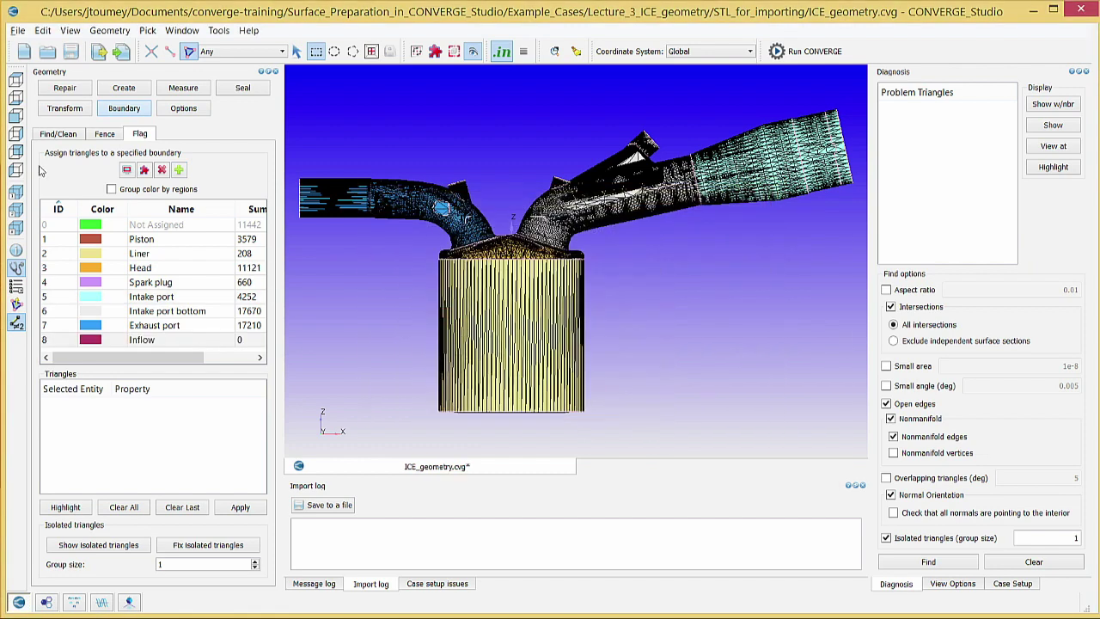
click(179, 169)
key(Tab)
text(Outflow)
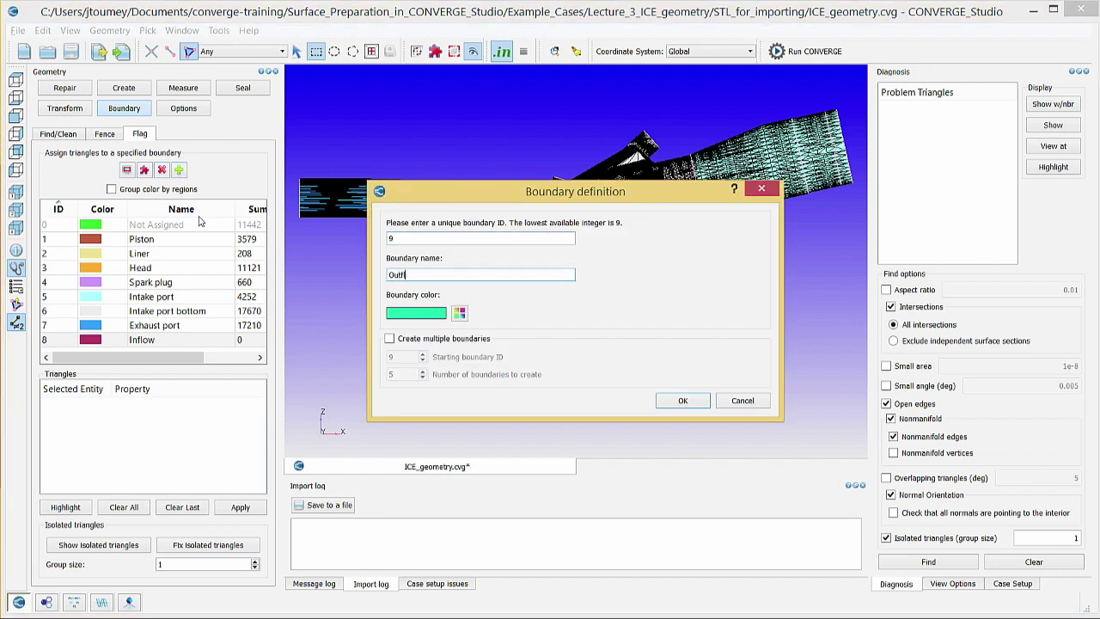
click(695, 401)
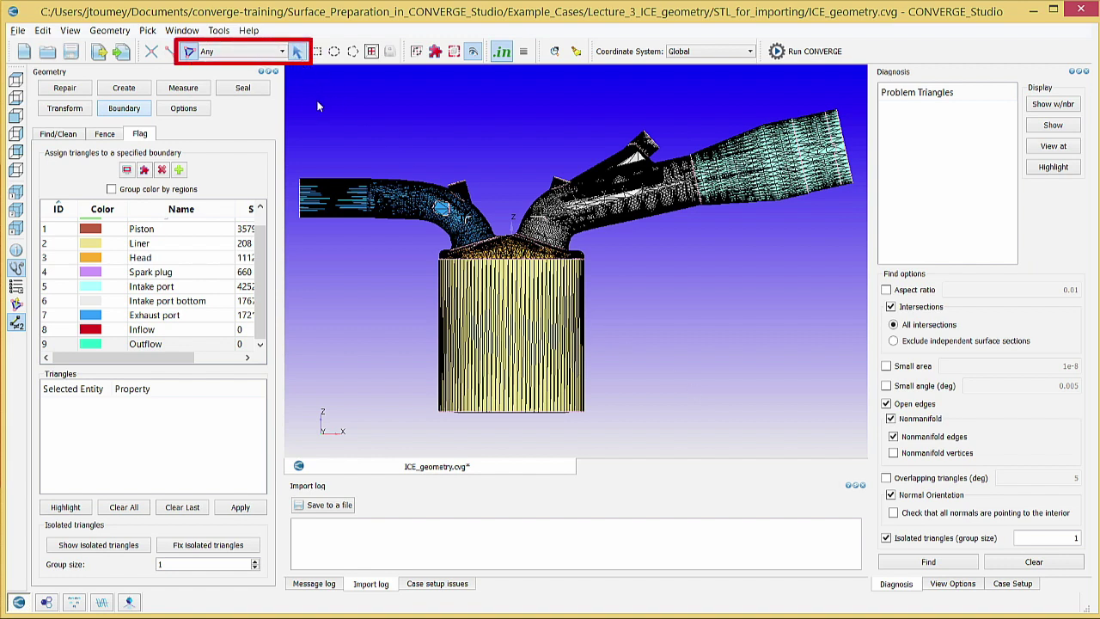
Step: Switch picking to By Boundary Fence and flag the intake port end cap as Inflow
click(268, 53)
click(268, 105)
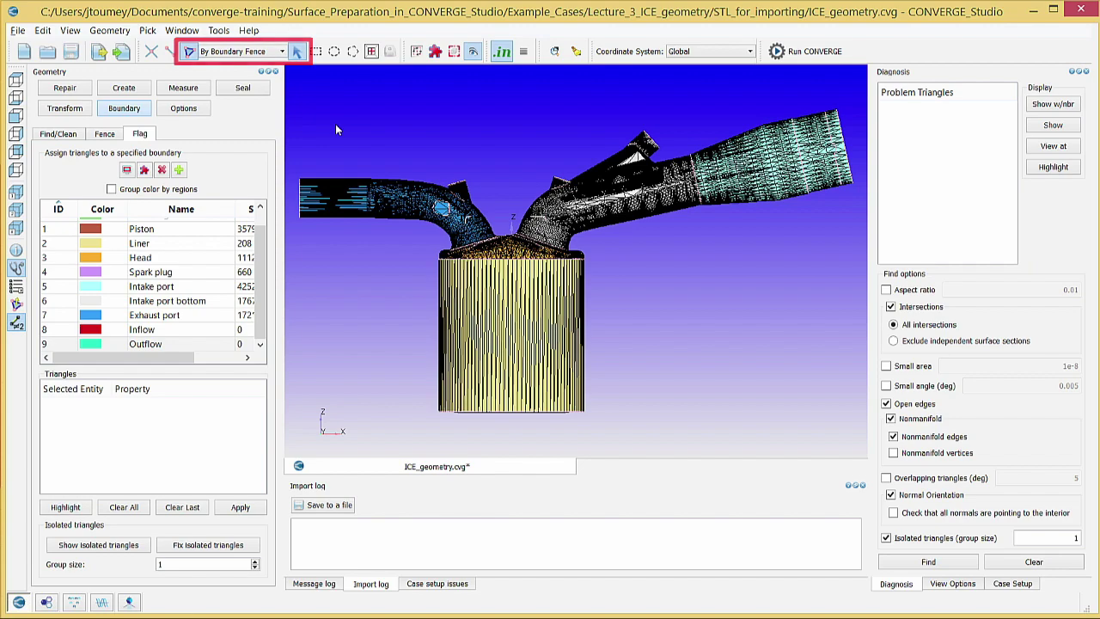
drag(801, 240, 760, 252)
click(776, 180)
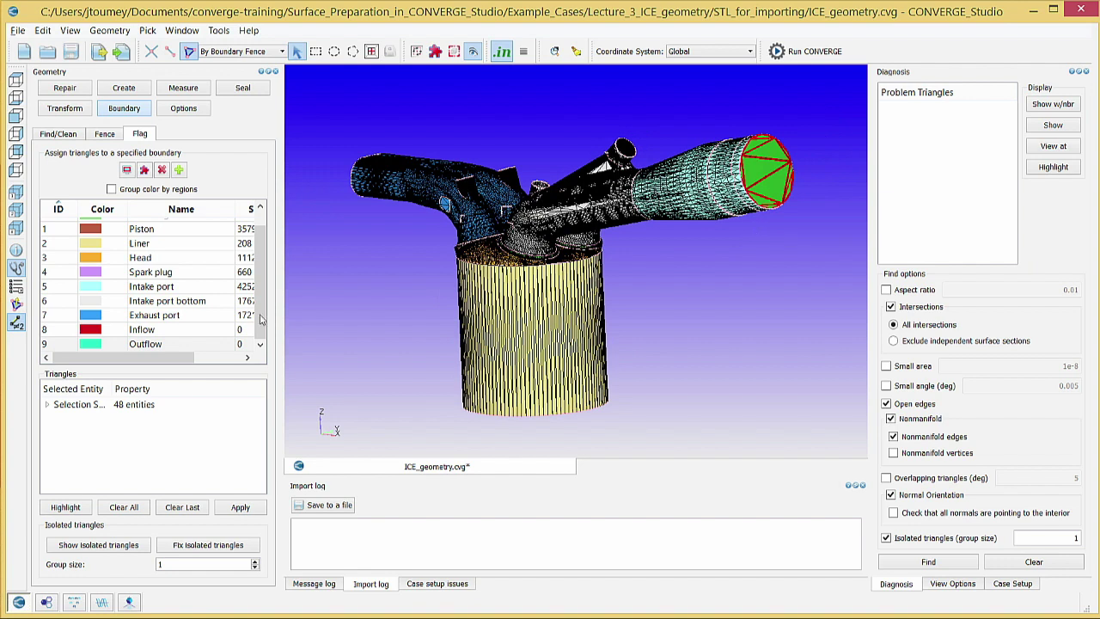
click(193, 329)
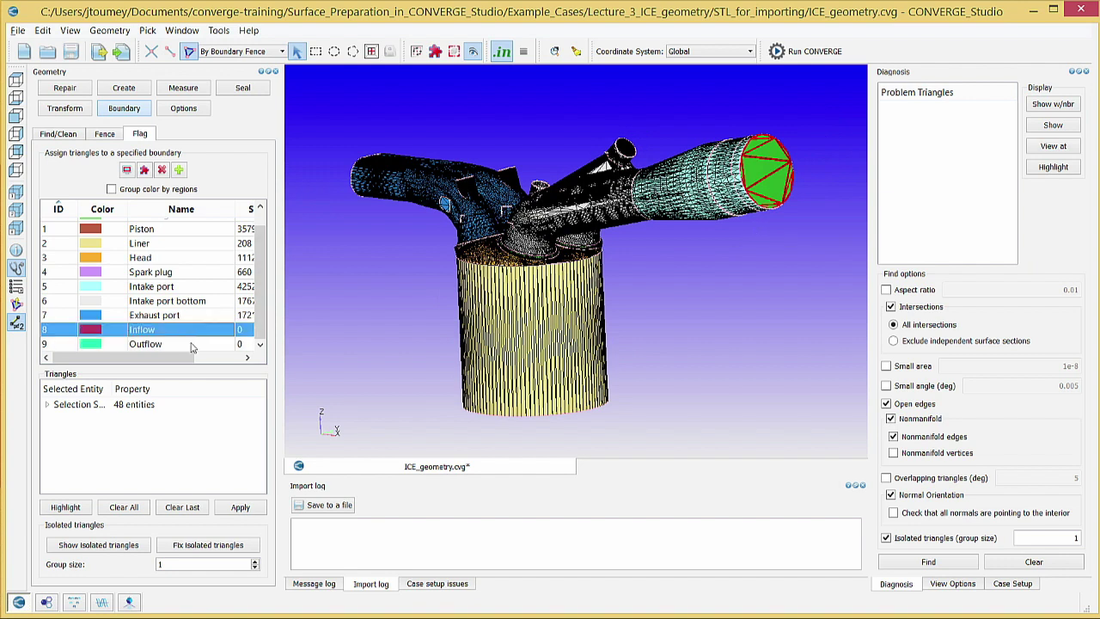
click(254, 506)
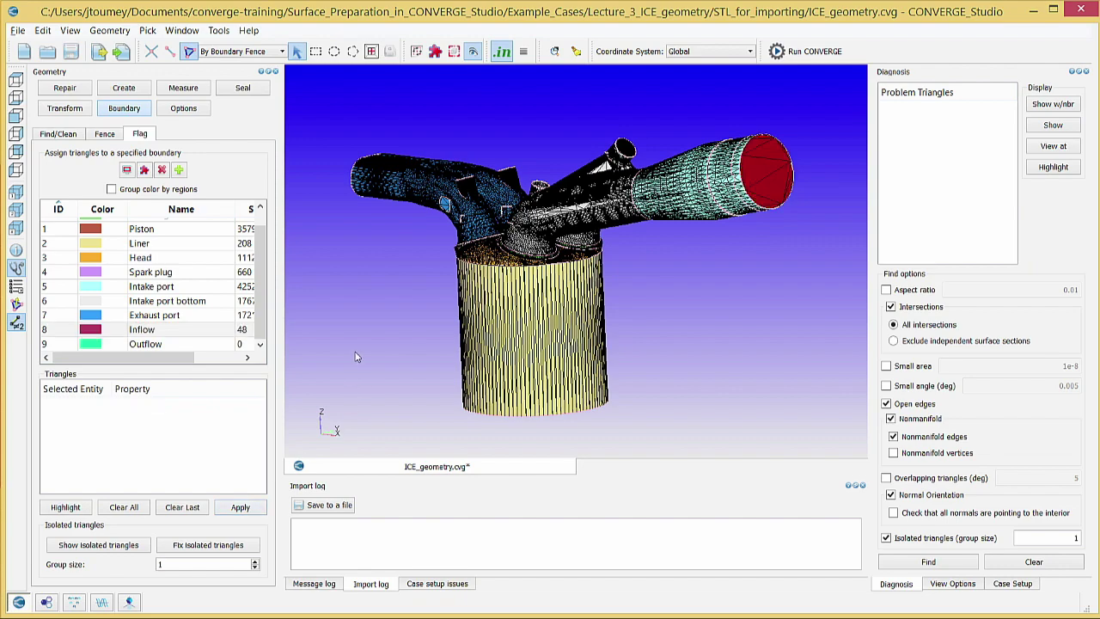
Step: Flag the exhaust port end cap as Outflow
drag(365, 299, 443, 295)
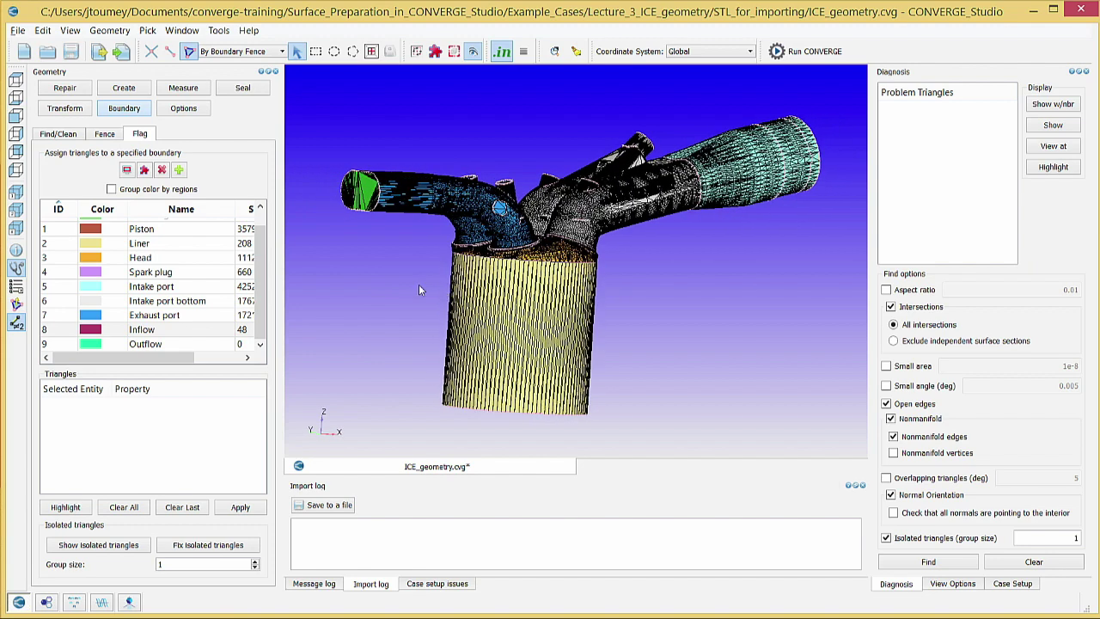
click(360, 203)
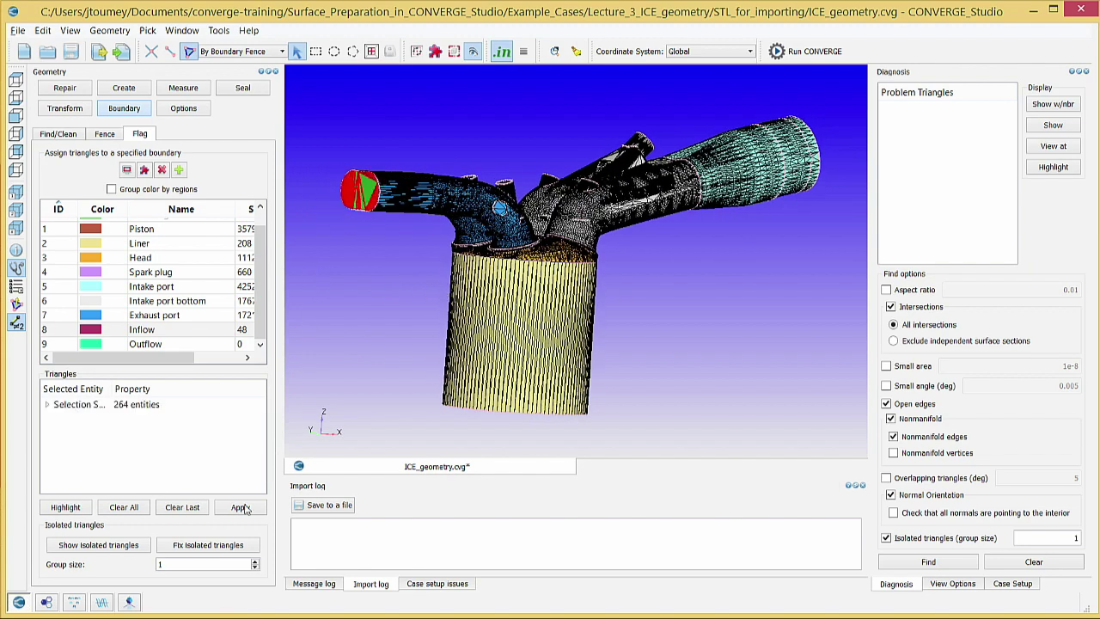
click(194, 342)
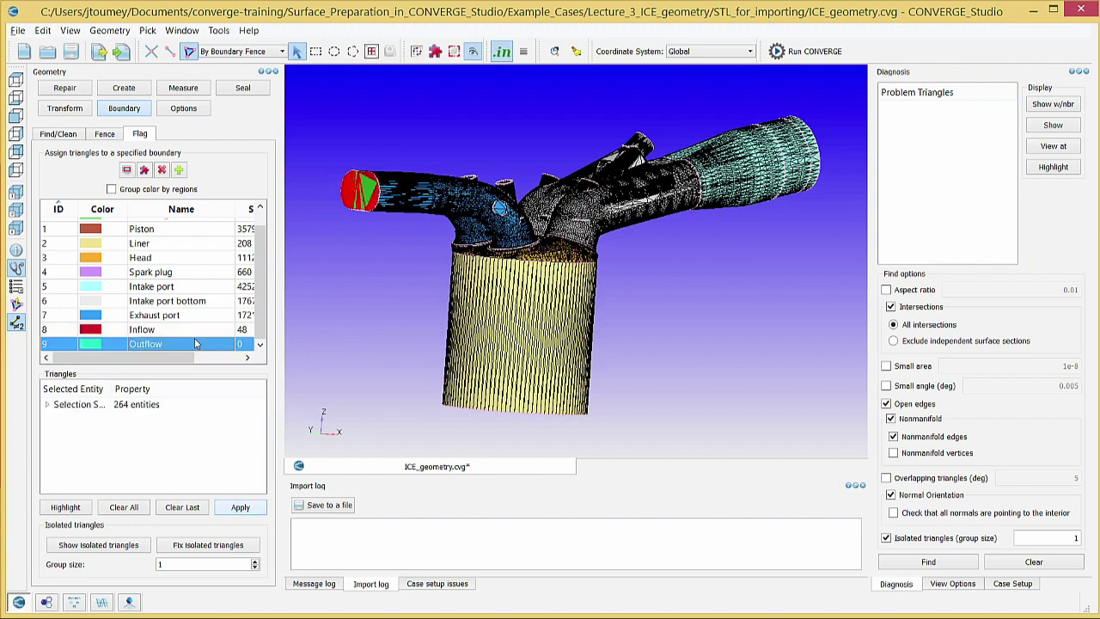
click(240, 507)
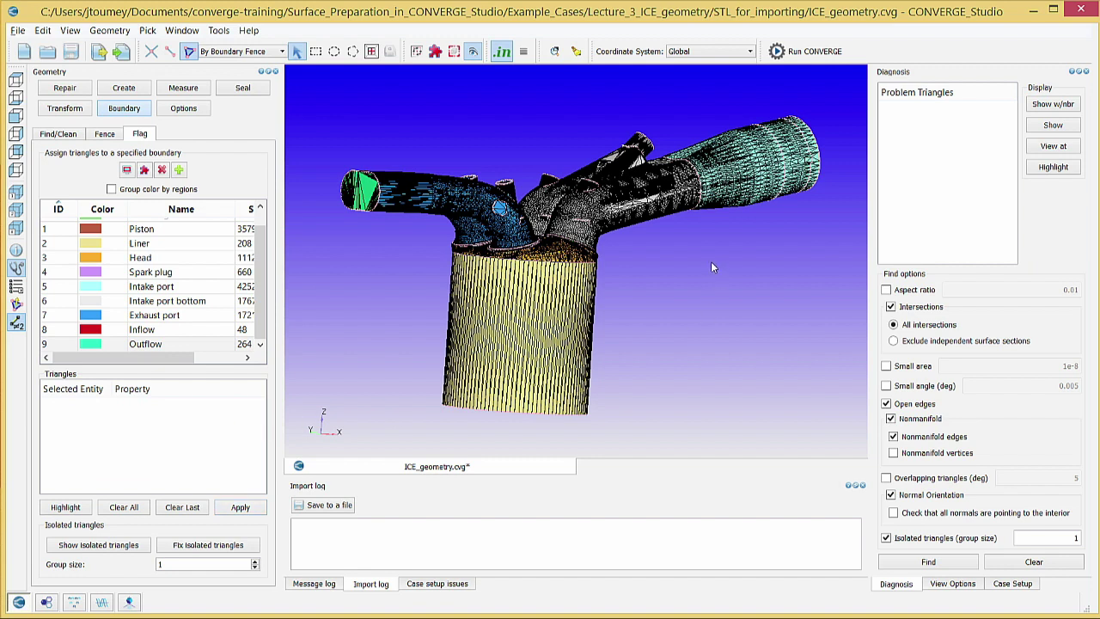
Step: Add boundary 10 named 'Intake valve top' and save the geometry file
drag(699, 250, 698, 285)
scroll(494, 176, up, 5)
scroll(495, 177, down, 5)
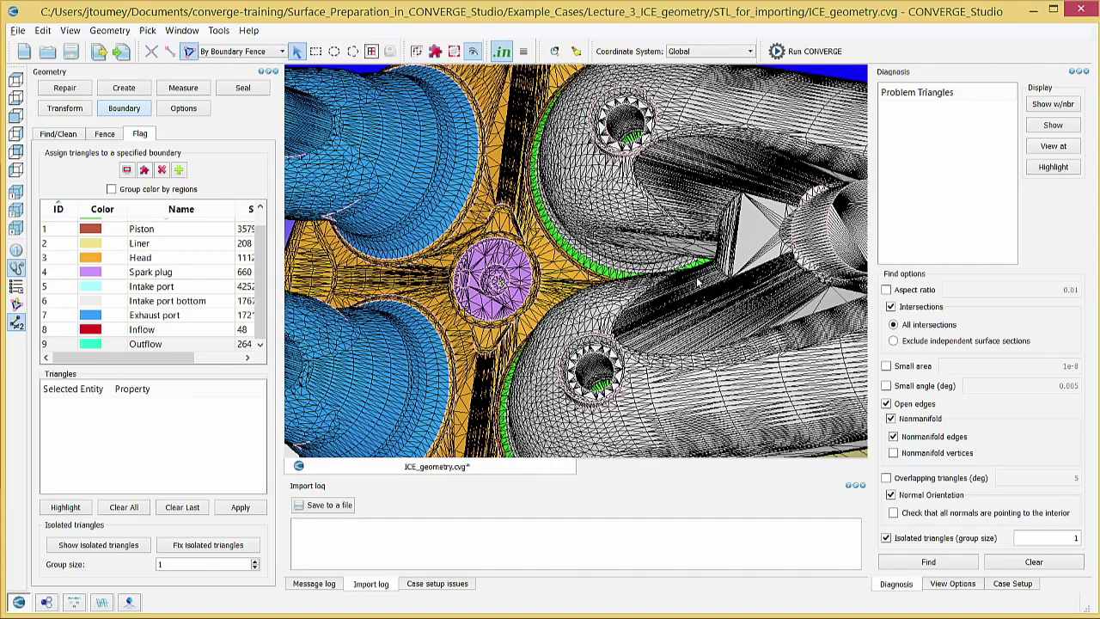
click(179, 169)
key(Tab)
text(Intake valve top)
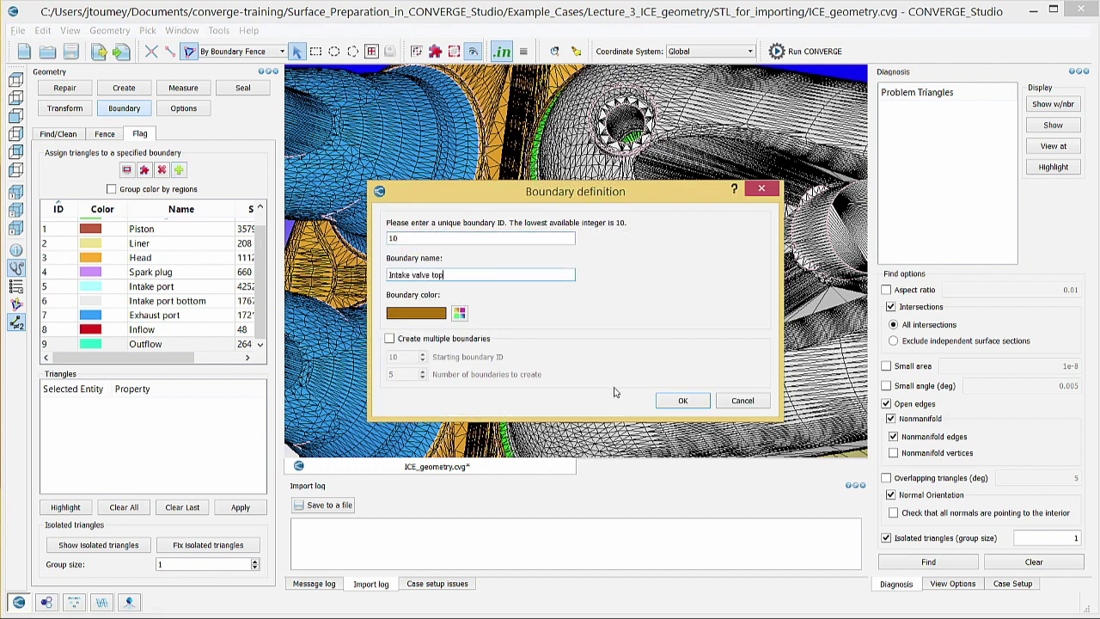
click(668, 400)
key(ctrl+s)
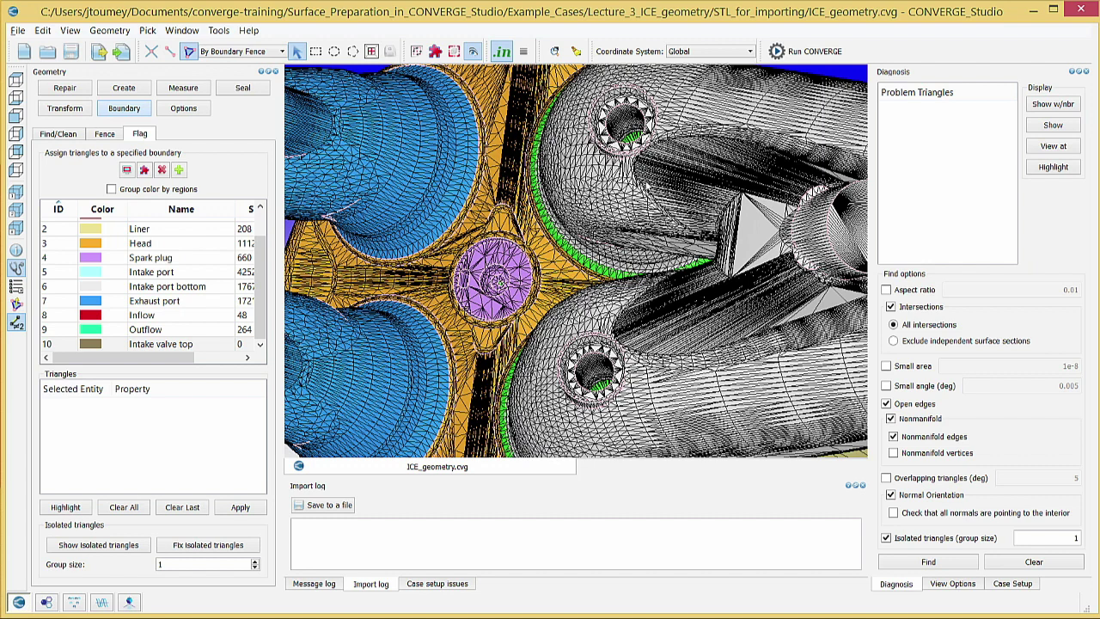
Step: Flag both intake valve tops to the Intake valve top boundary
click(622, 127)
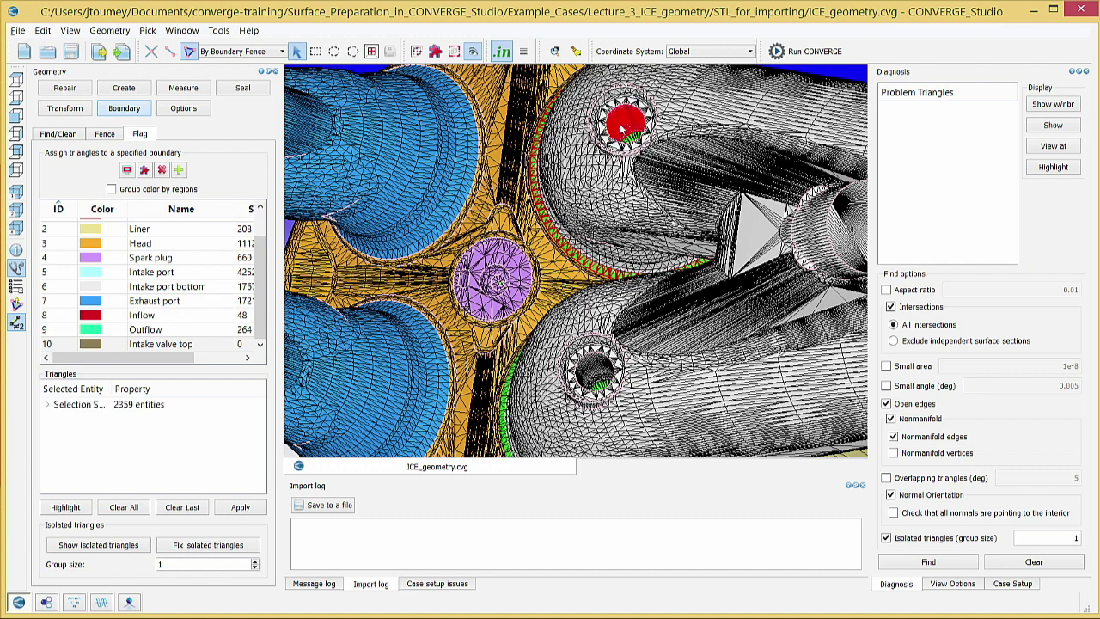
click(593, 367)
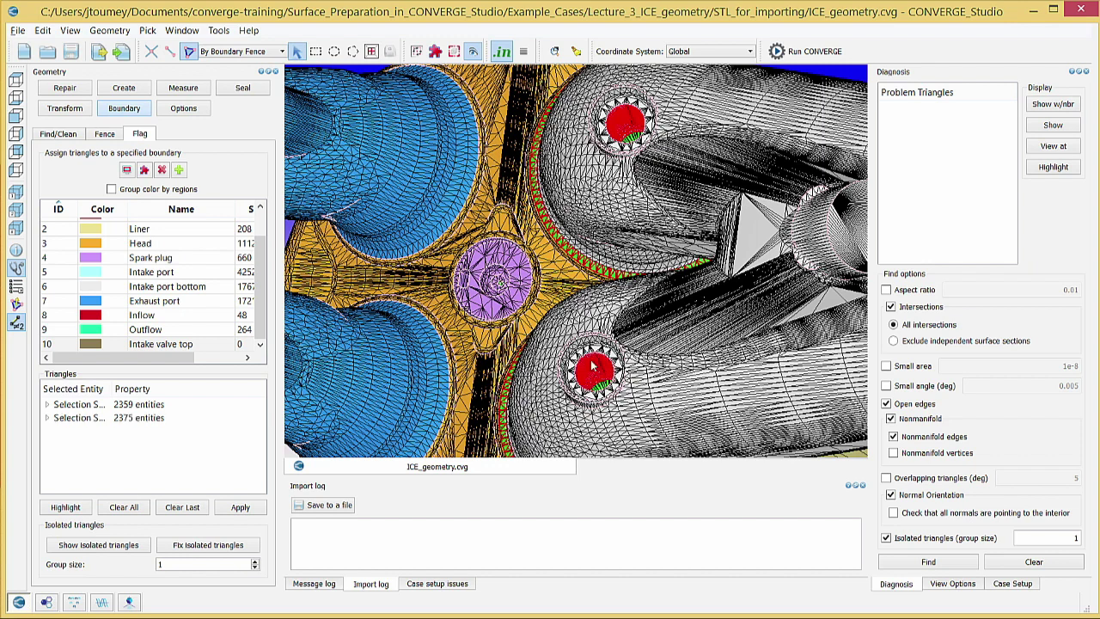
click(217, 344)
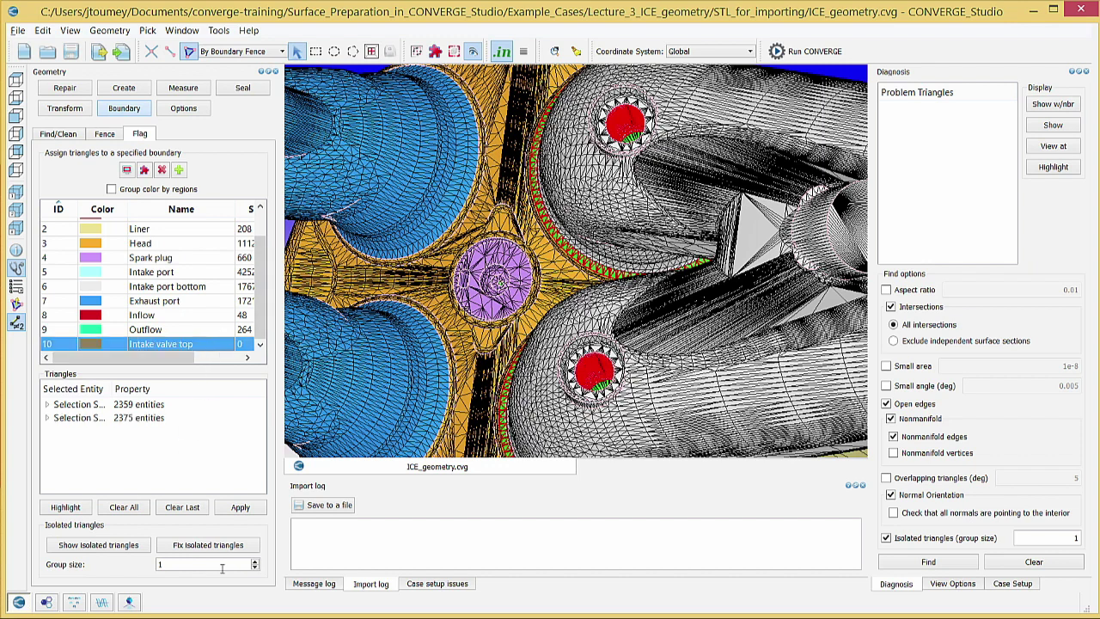
click(238, 507)
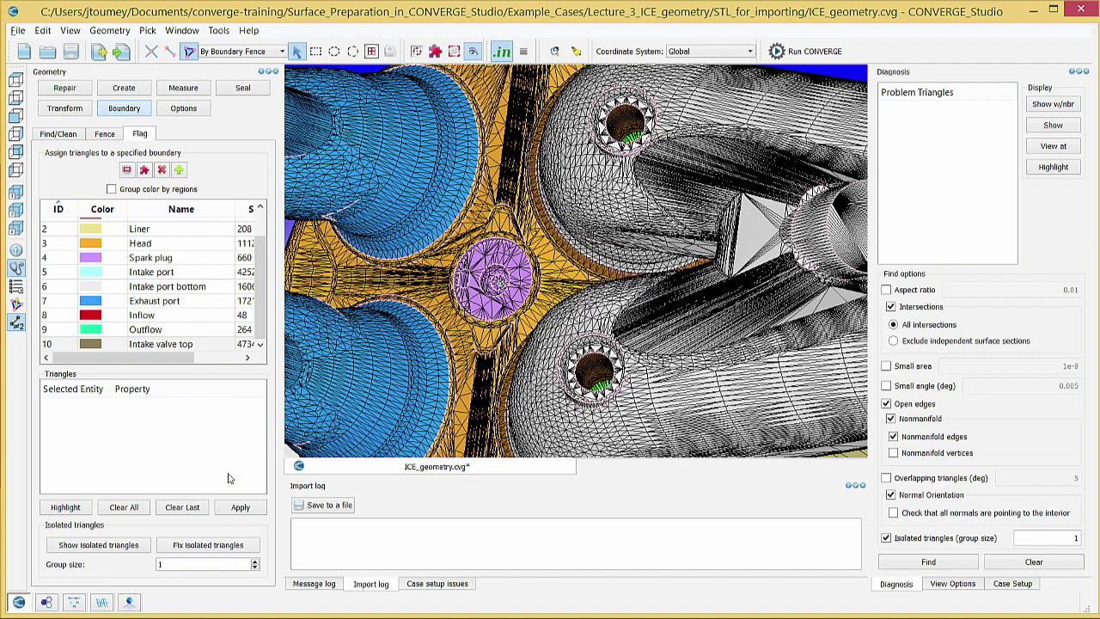
Step: Add boundary 11 named 'Exhaust valve top'
click(180, 170)
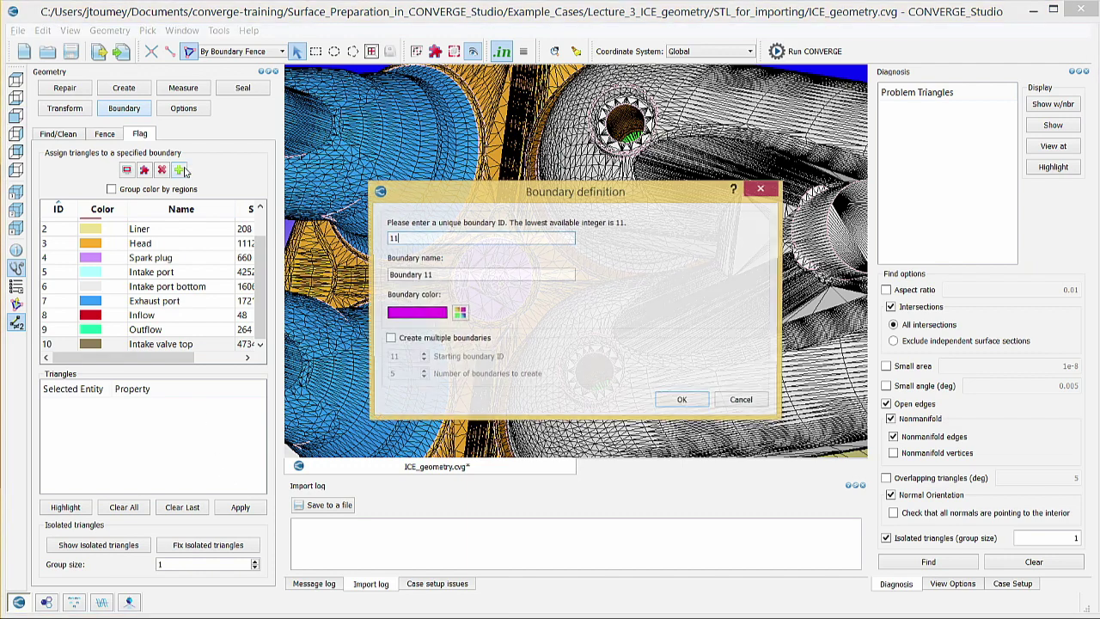
key(Tab)
text(Exhaust valve top)
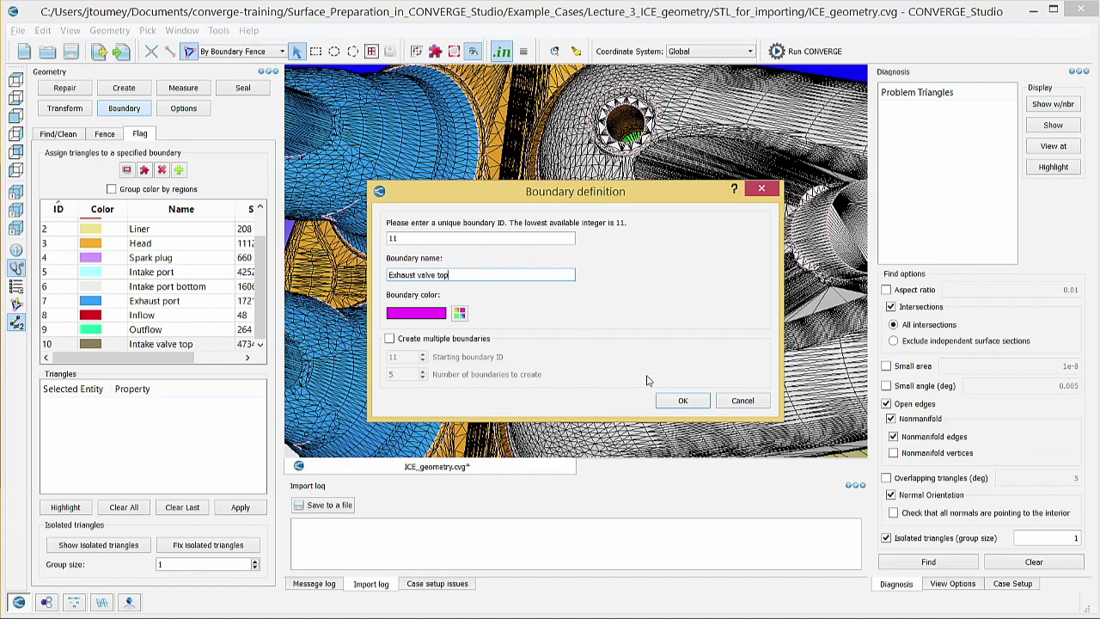
click(669, 408)
Step: Flag both exhaust valve faces to the Exhaust valve top boundary
drag(410, 308, 590, 211)
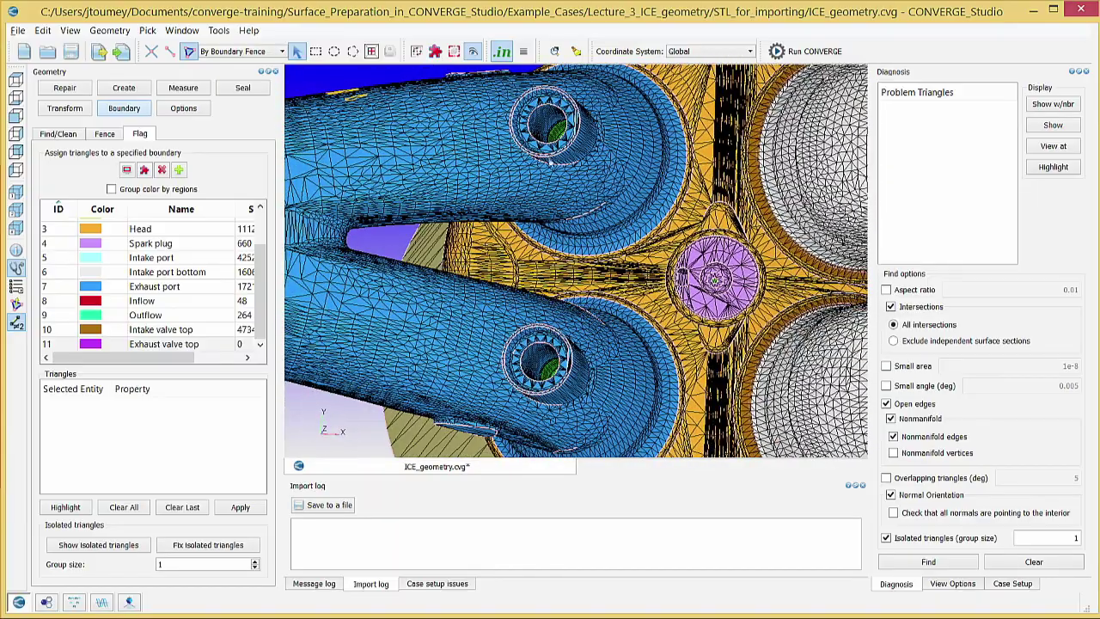
click(547, 128)
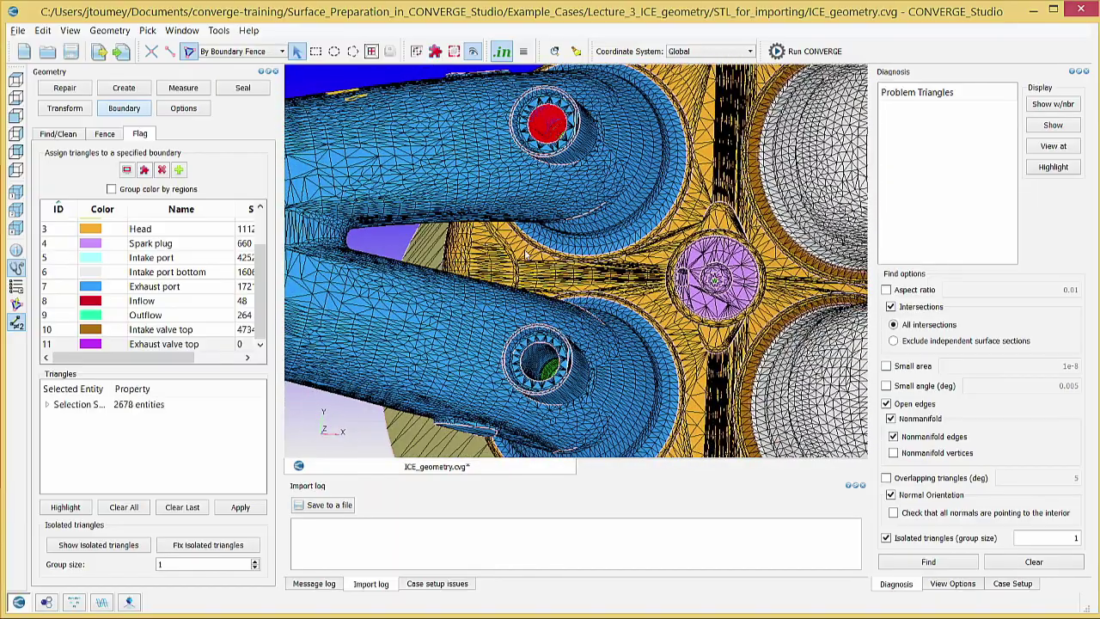
click(531, 368)
click(206, 344)
click(240, 507)
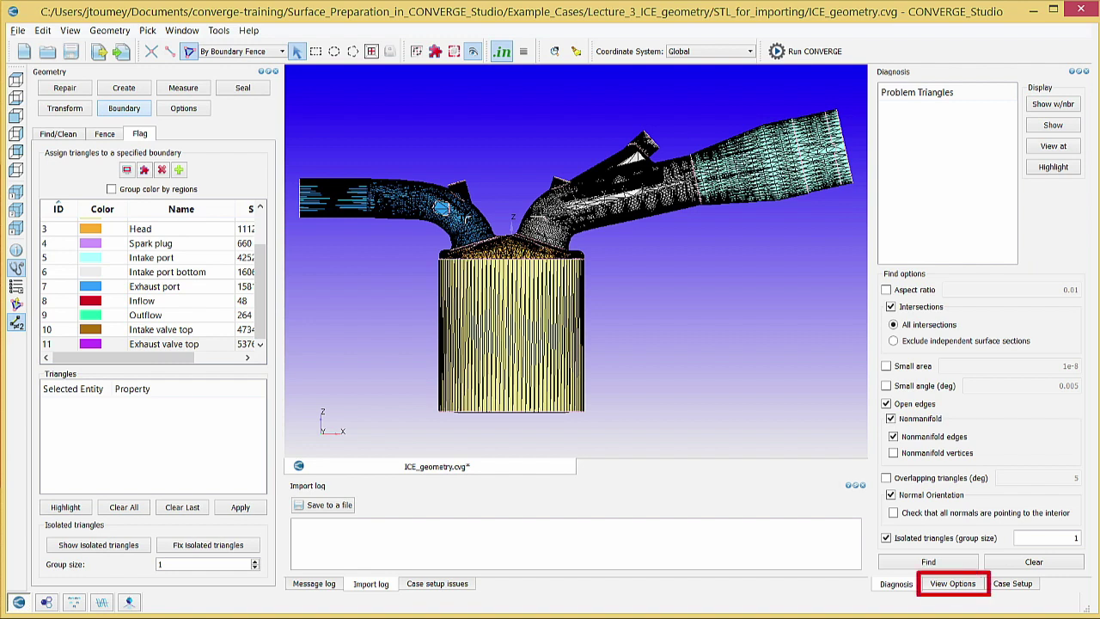
click(959, 588)
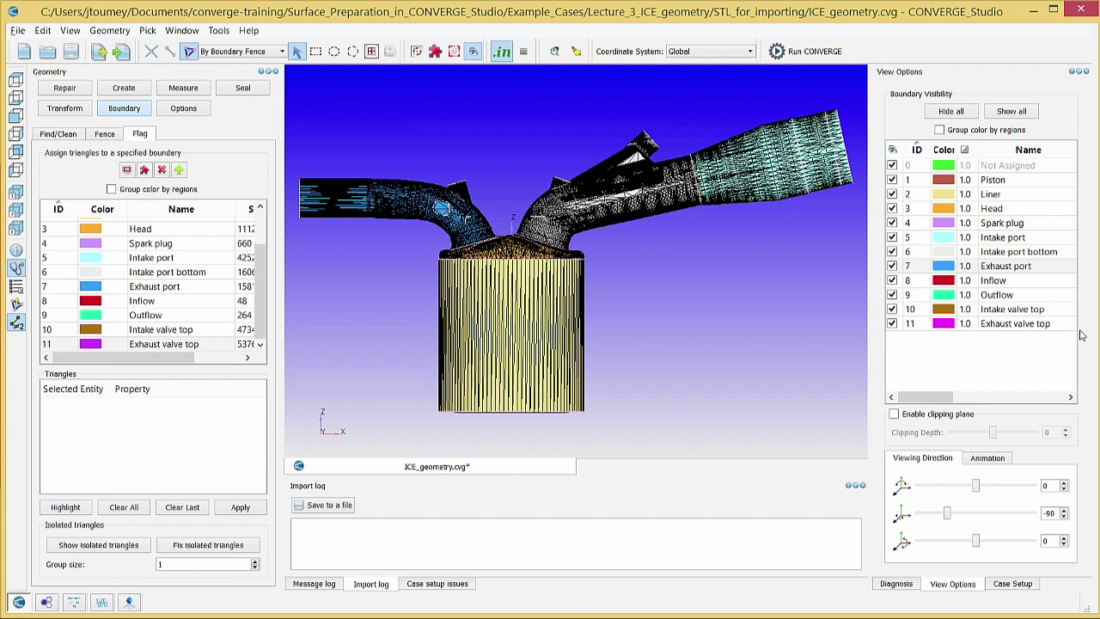
drag(987, 74, 747, 92)
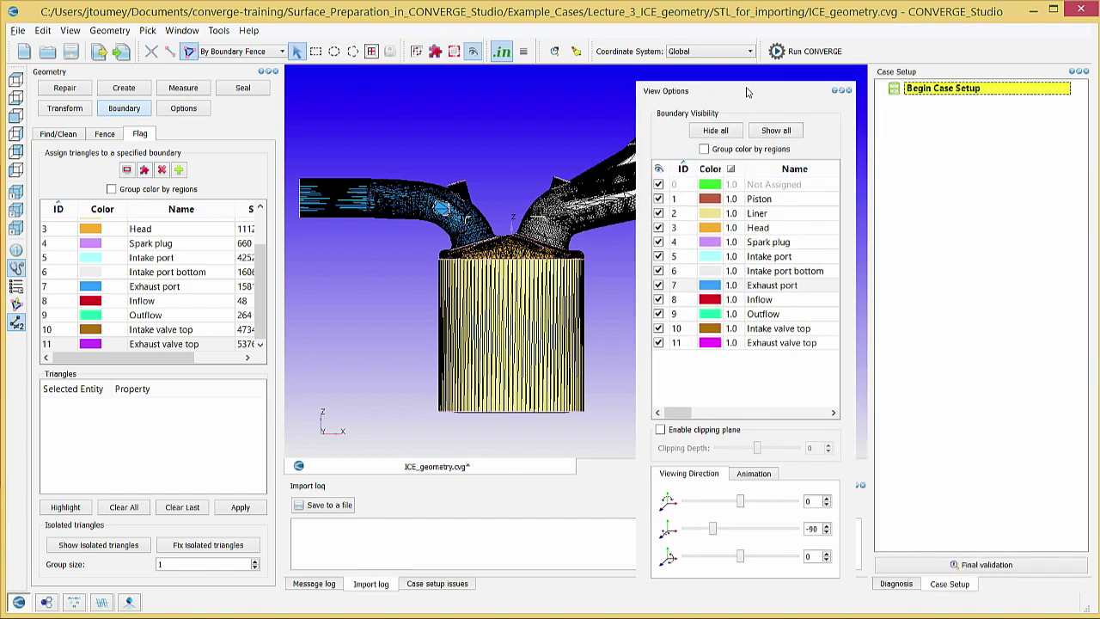
drag(782, 91, 971, 76)
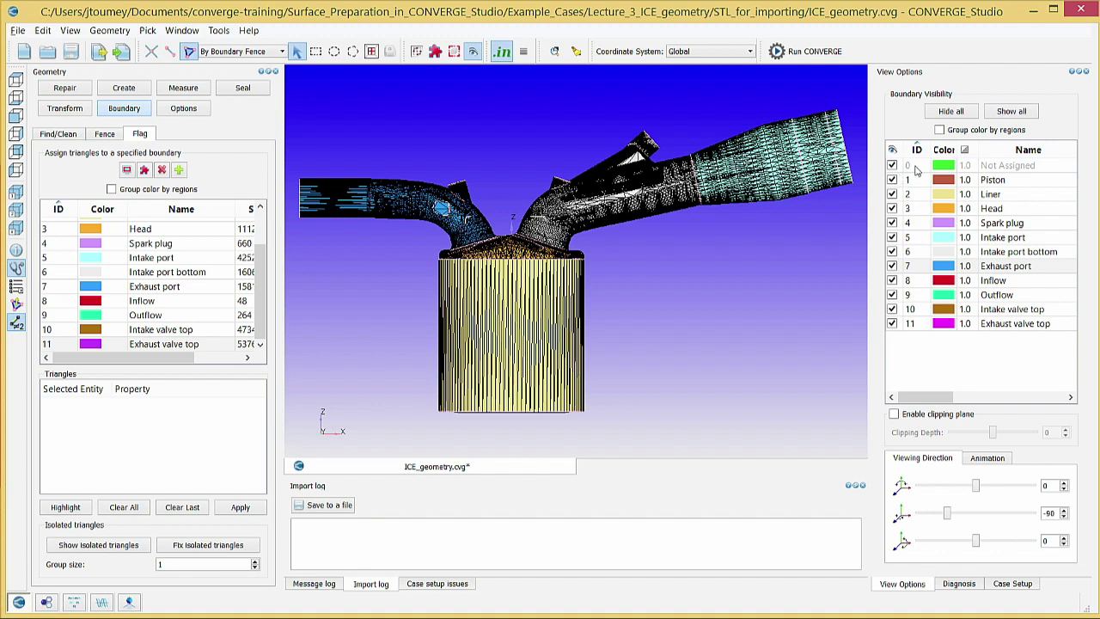
Step: Hide Liner, Head, Intake port bottom and Exhaust port, then view the valves from above
click(892, 194)
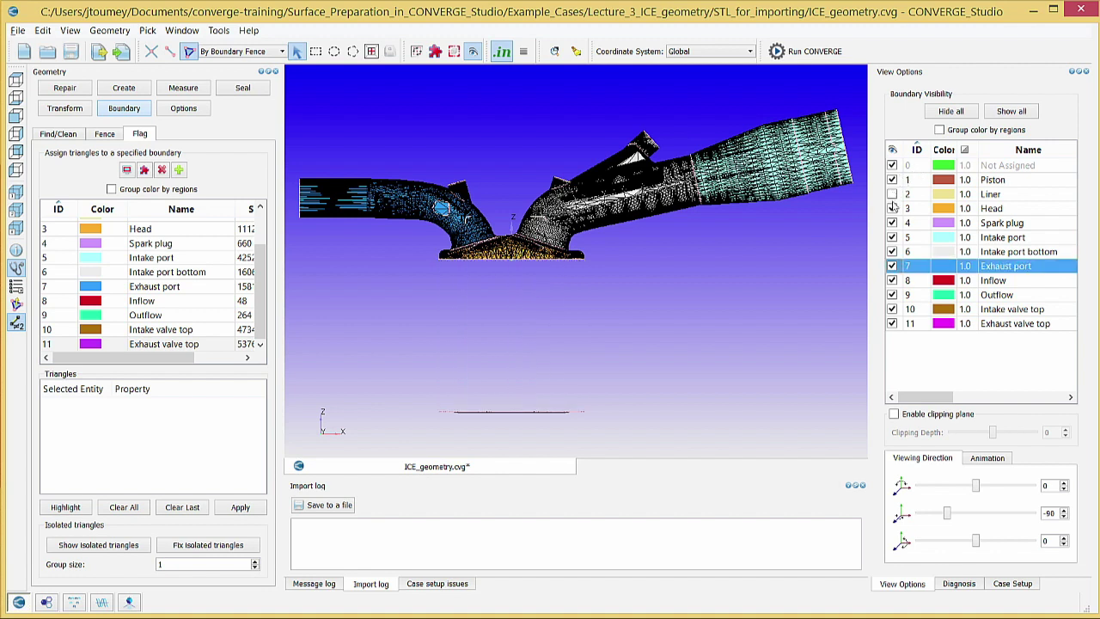
click(892, 209)
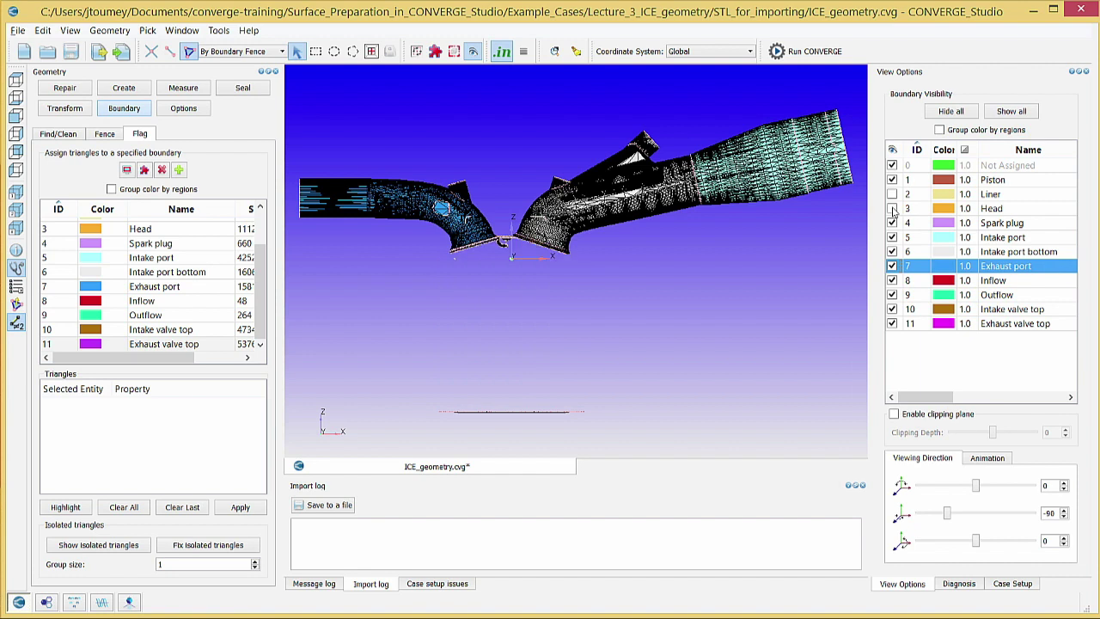
click(892, 251)
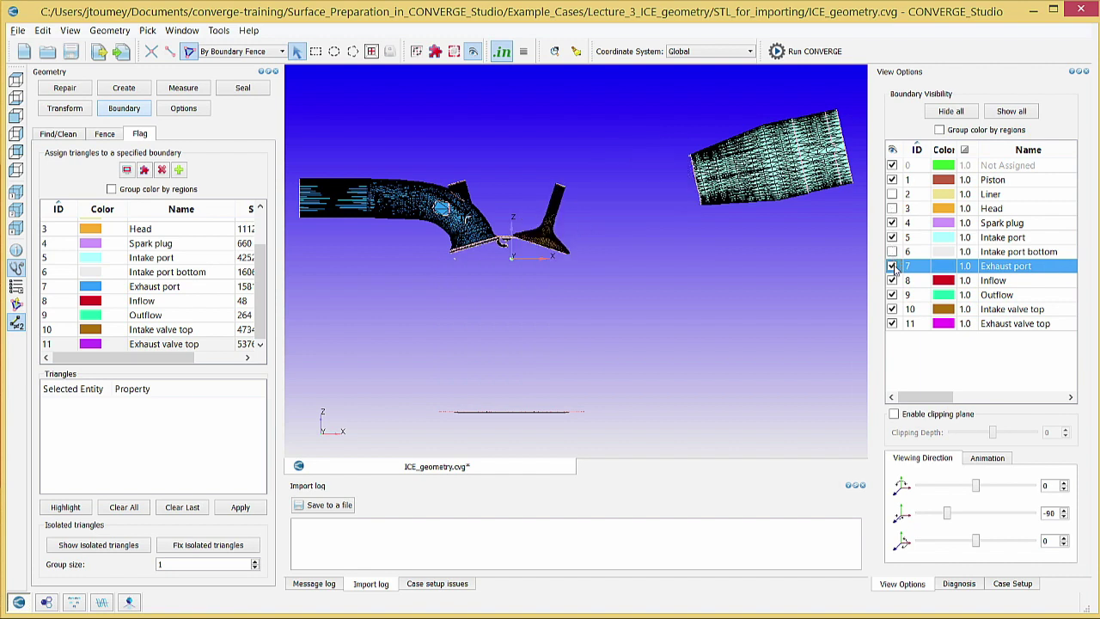
click(892, 266)
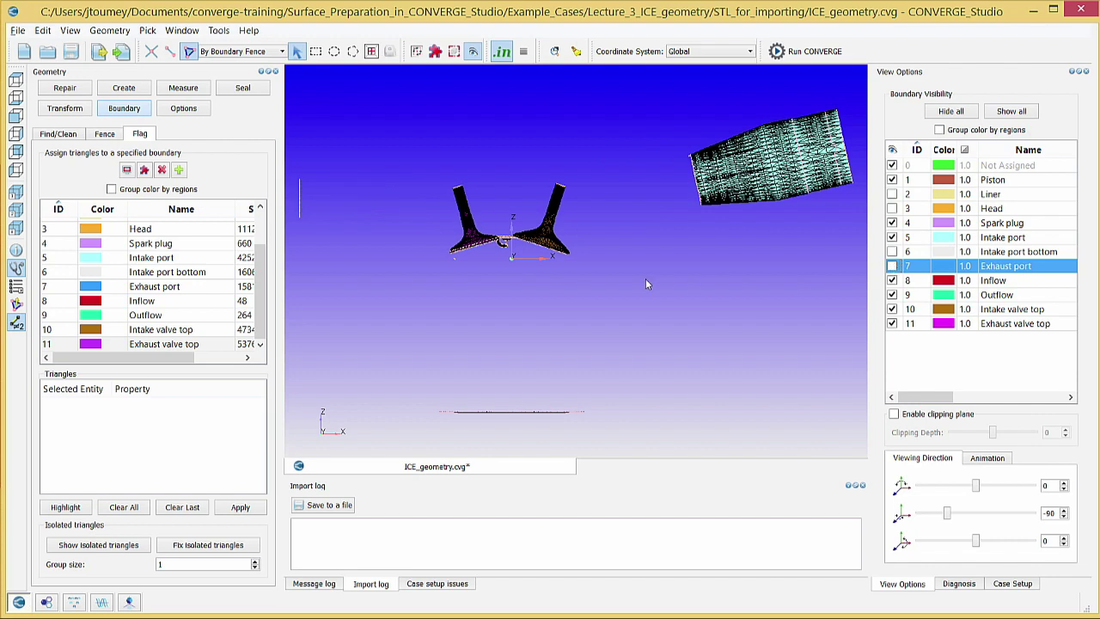
scroll(646, 285, up, 5)
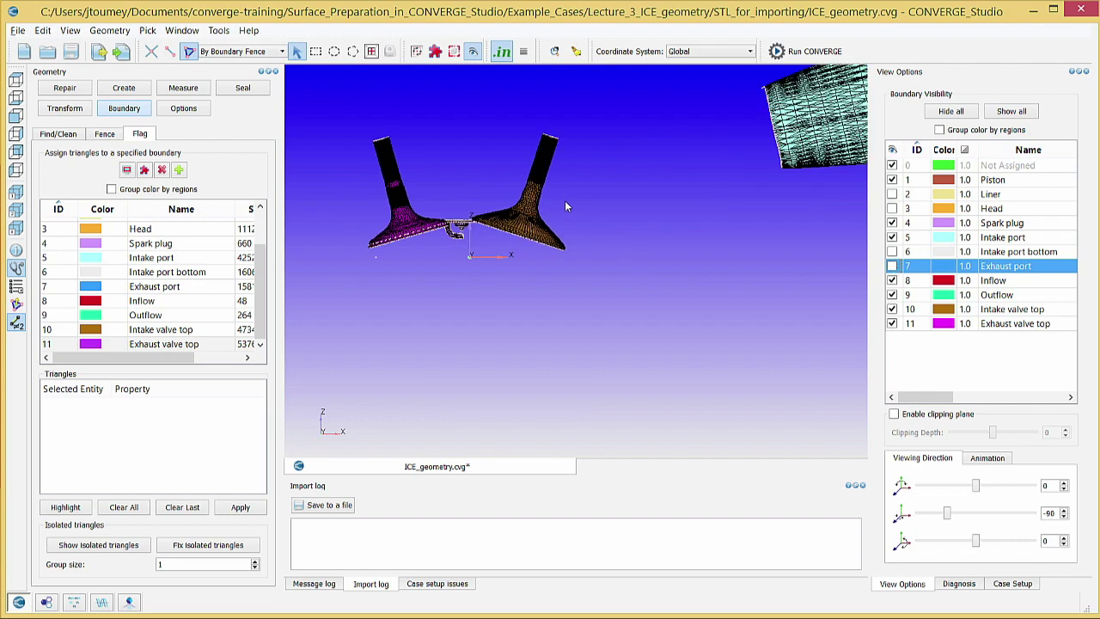
scroll(730, 288, down, 3)
drag(815, 289, 817, 307)
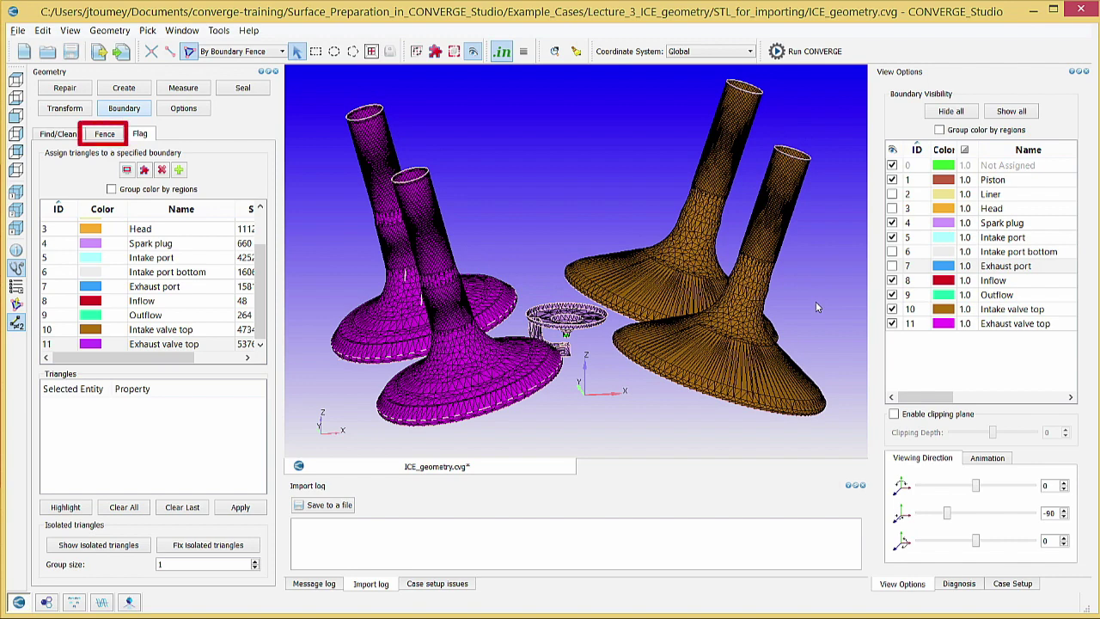
Step: In fence editing, mark the edge loop around the intake valve rim as a fence
click(102, 135)
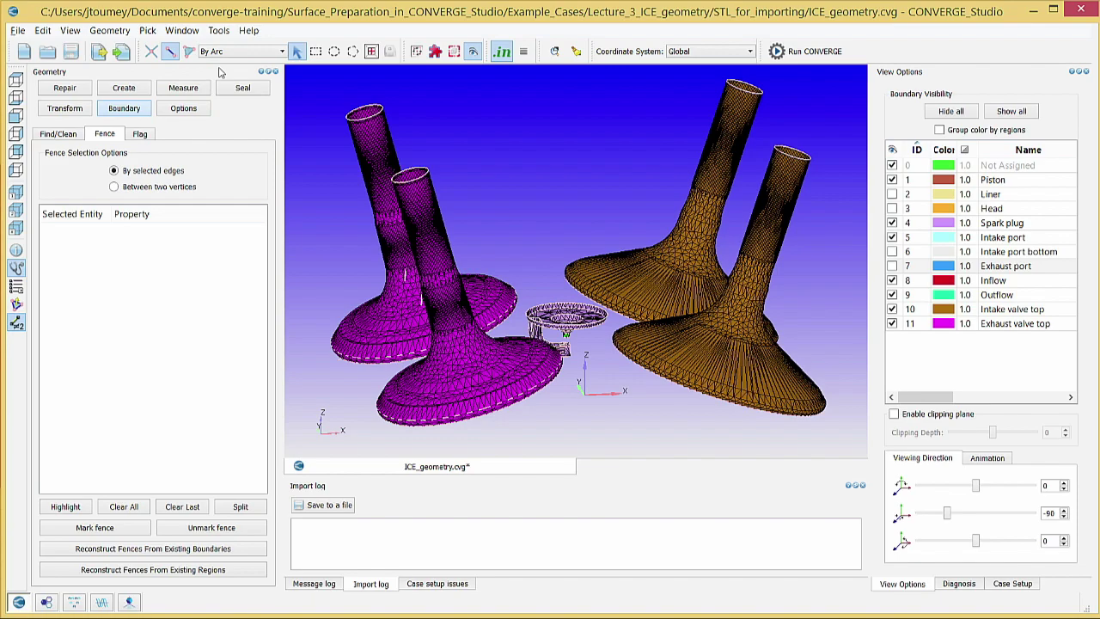
middle_drag(855, 320, 789, 234)
scroll(721, 299, up, 10)
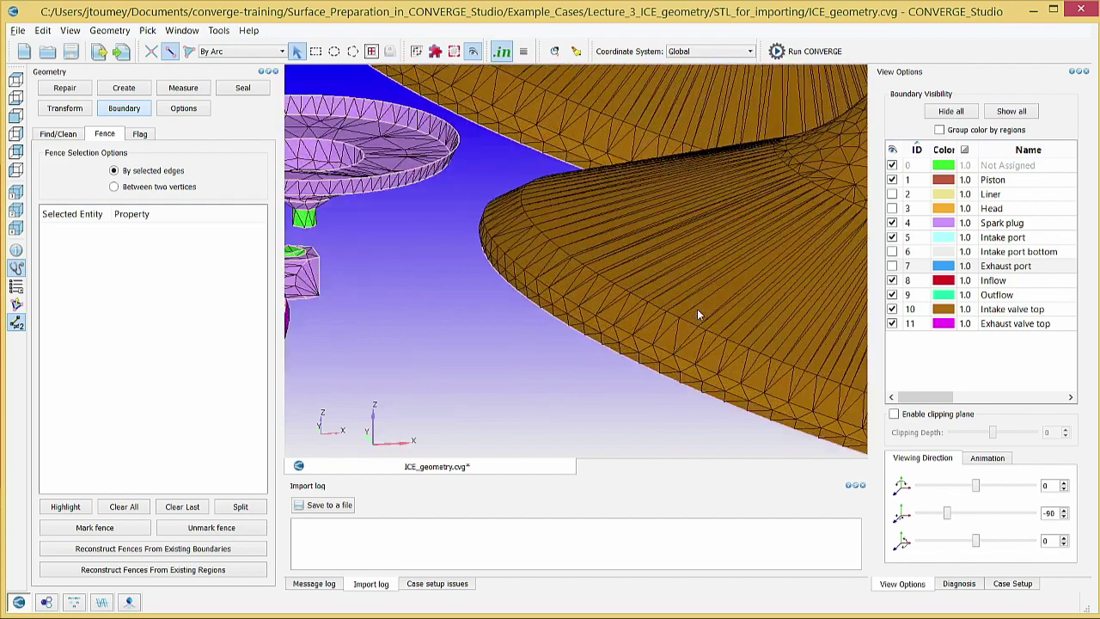
click(589, 328)
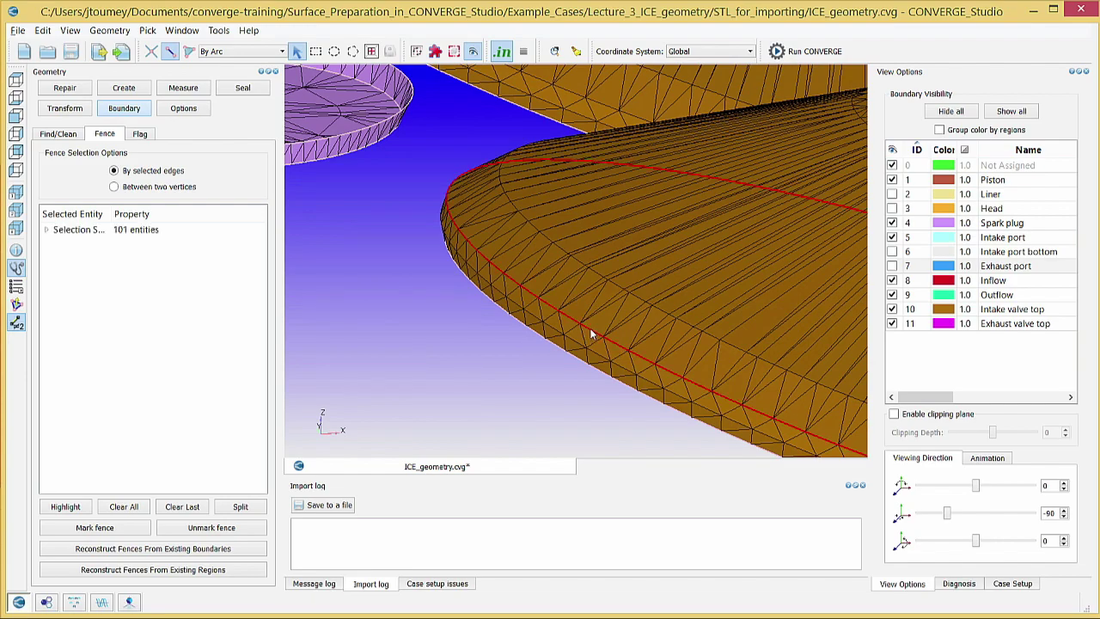
scroll(590, 327, down, 3)
middle_drag(606, 326, 526, 252)
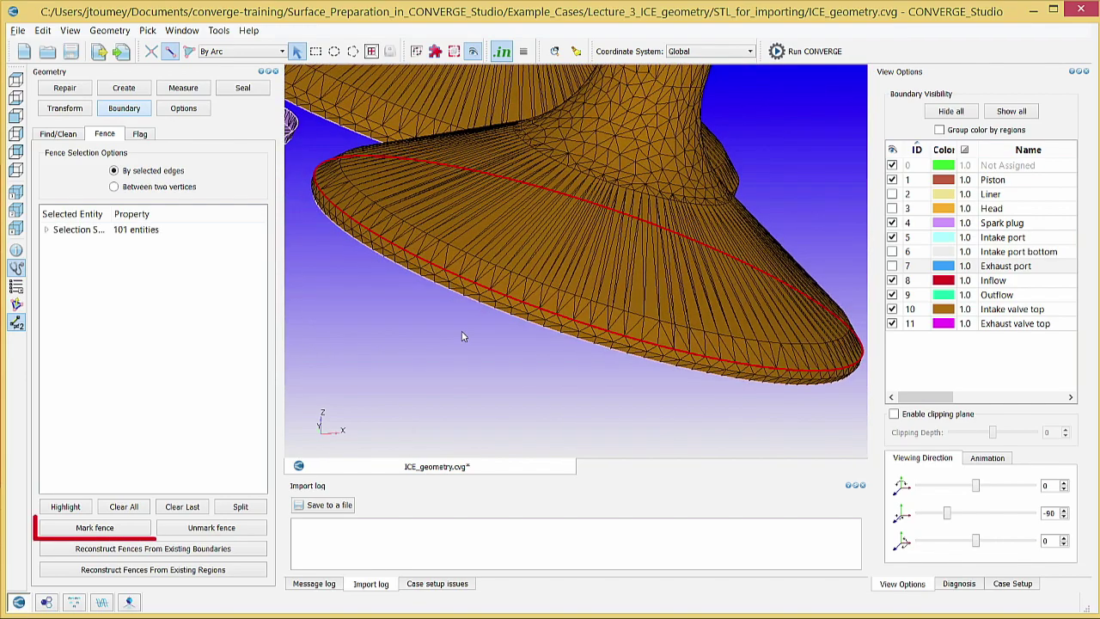
click(79, 526)
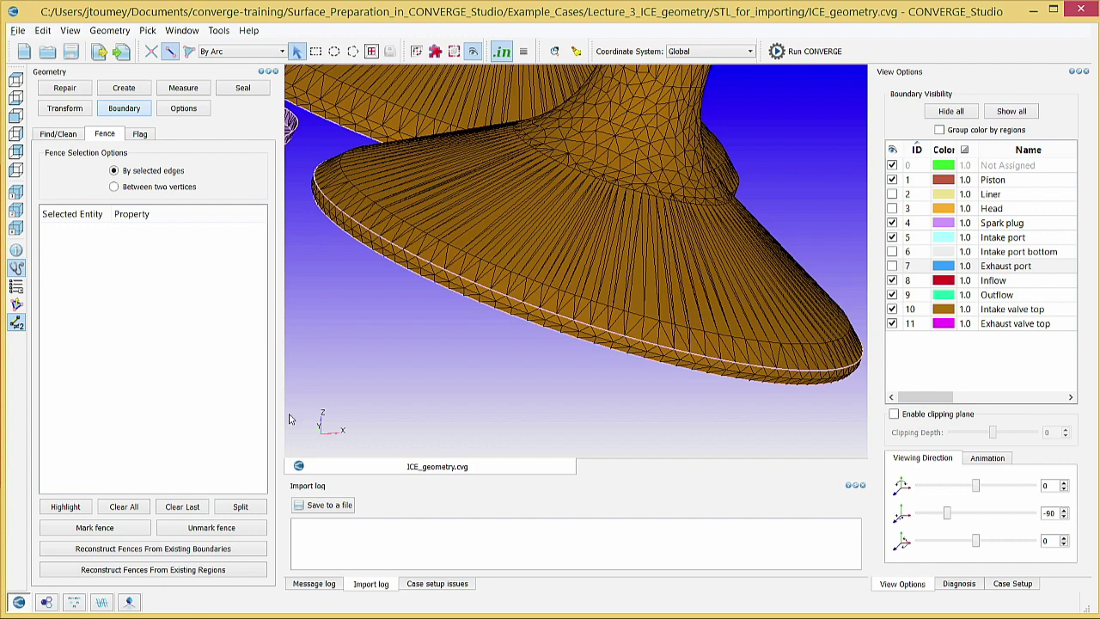
Step: Select the second edge ring around the intake valve and mark it as a fence
scroll(530, 299, up, 5)
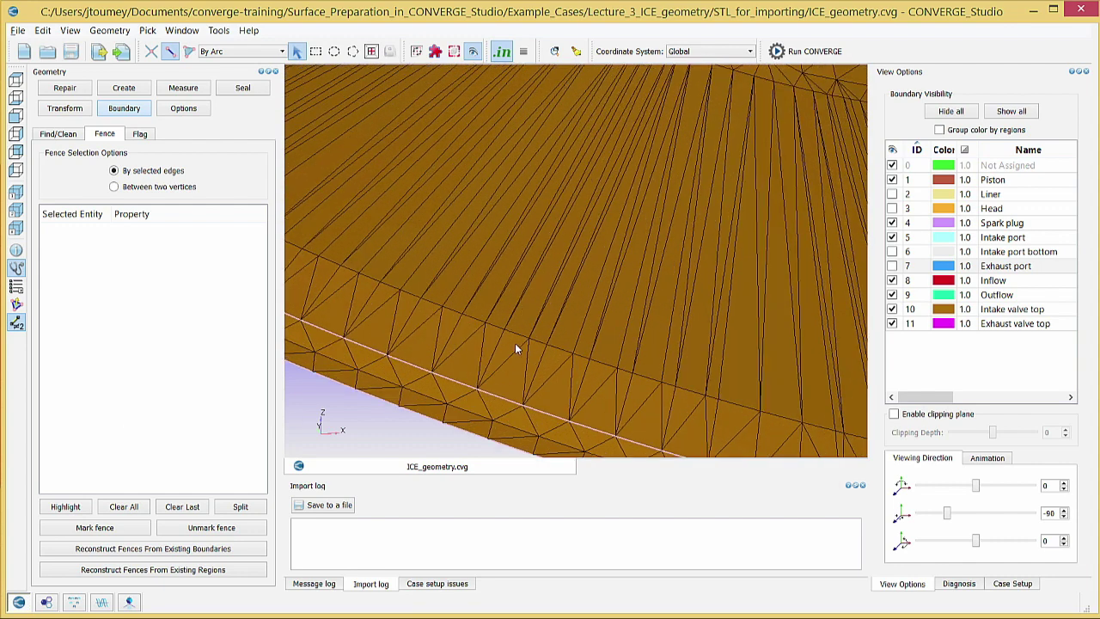
click(516, 337)
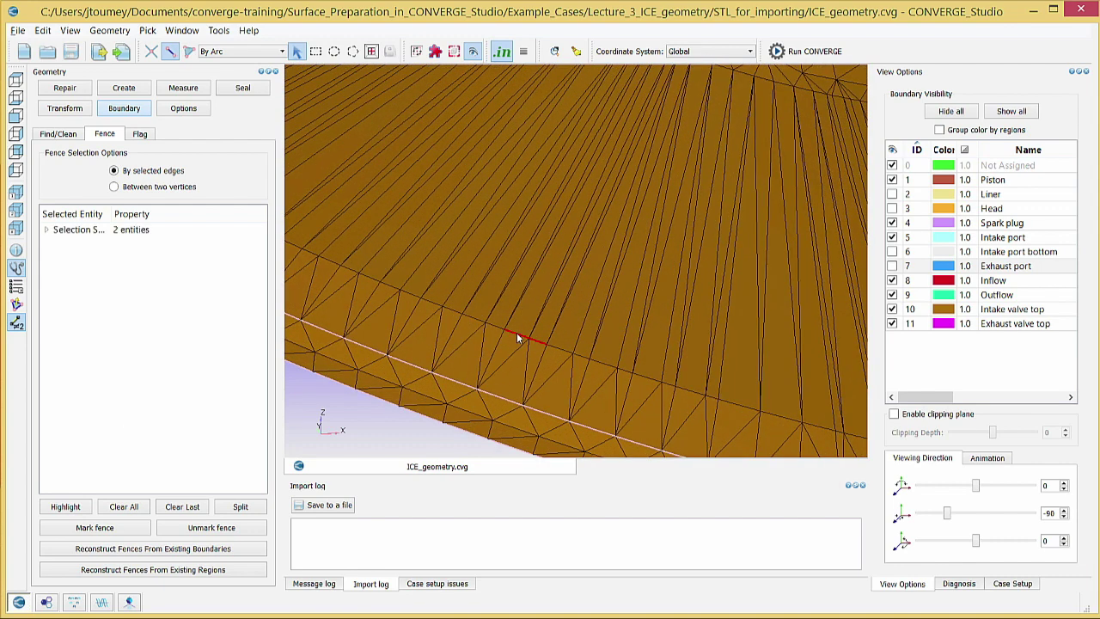
click(555, 353)
click(606, 367)
click(644, 381)
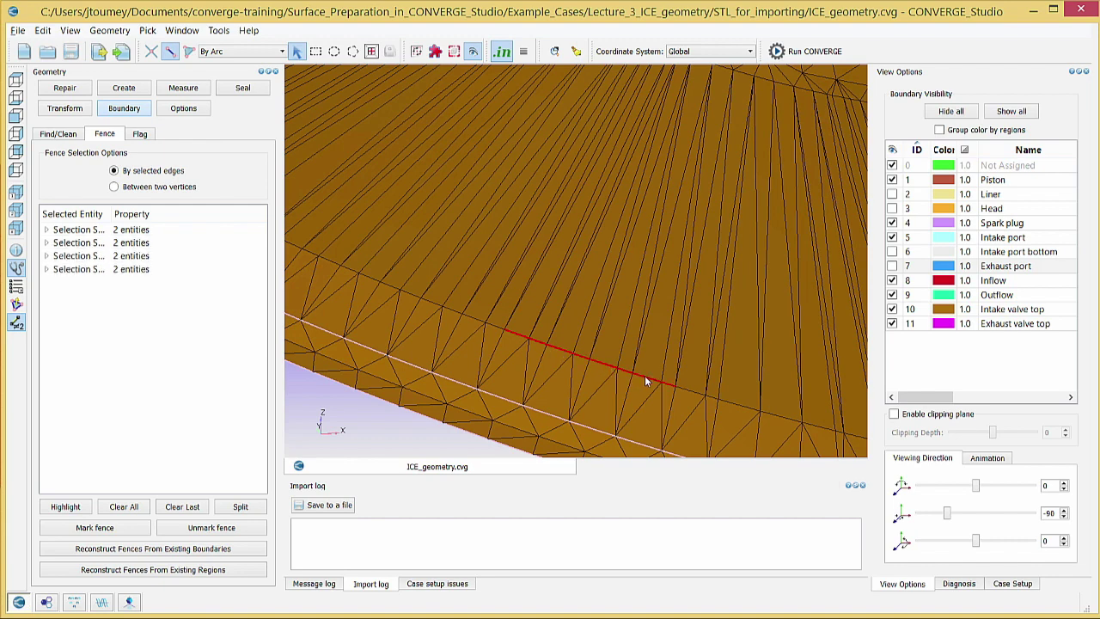
click(736, 403)
scroll(732, 404, down, 3)
scroll(658, 249, down, 3)
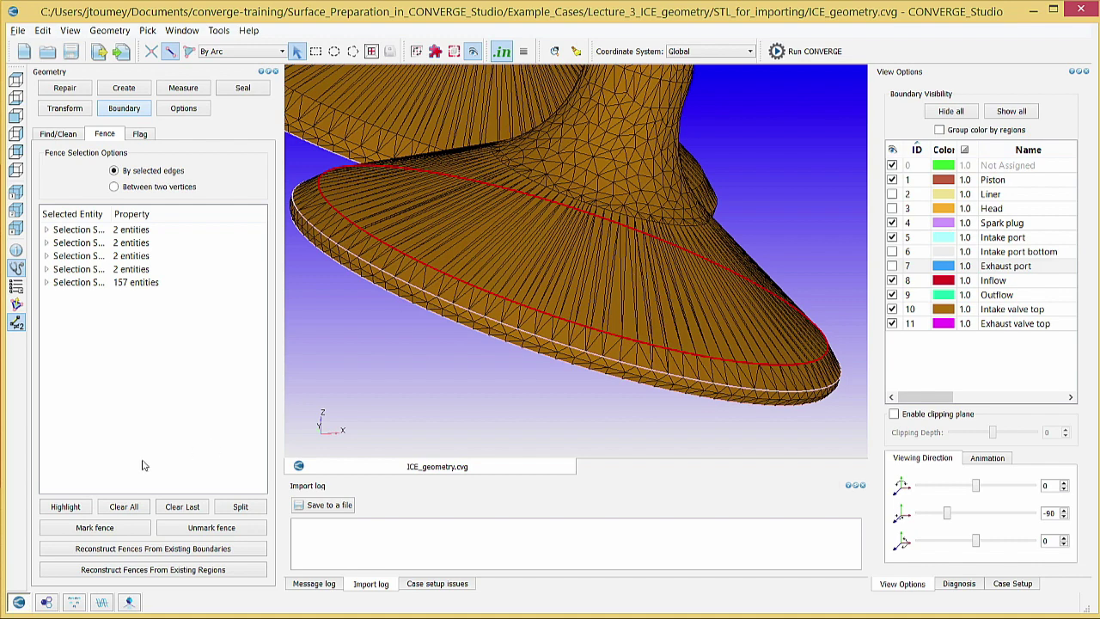
click(102, 526)
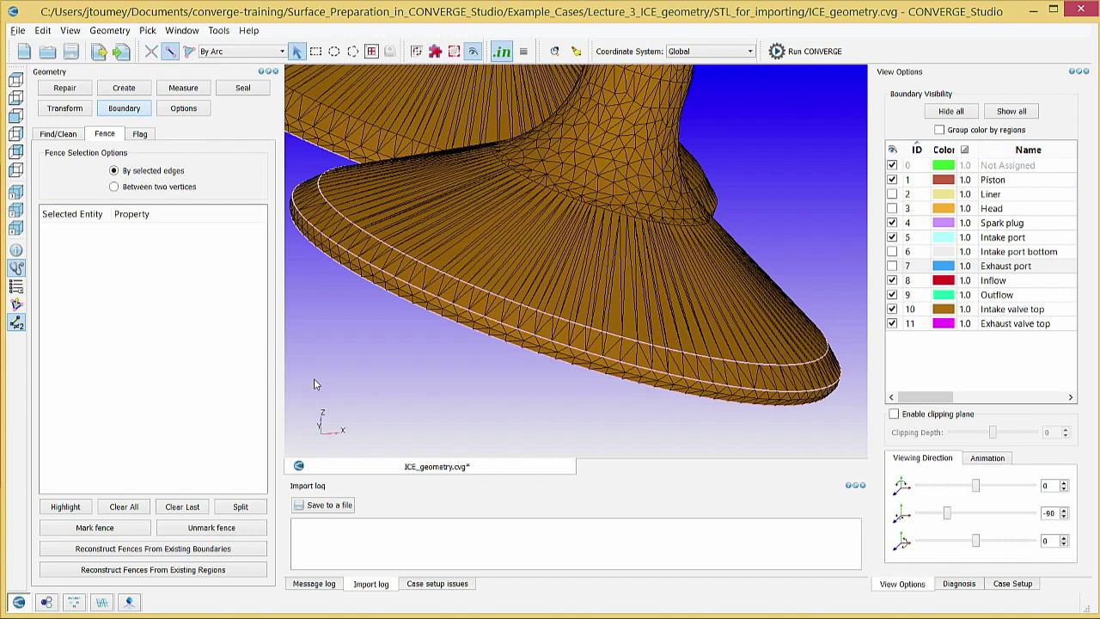
key(r)
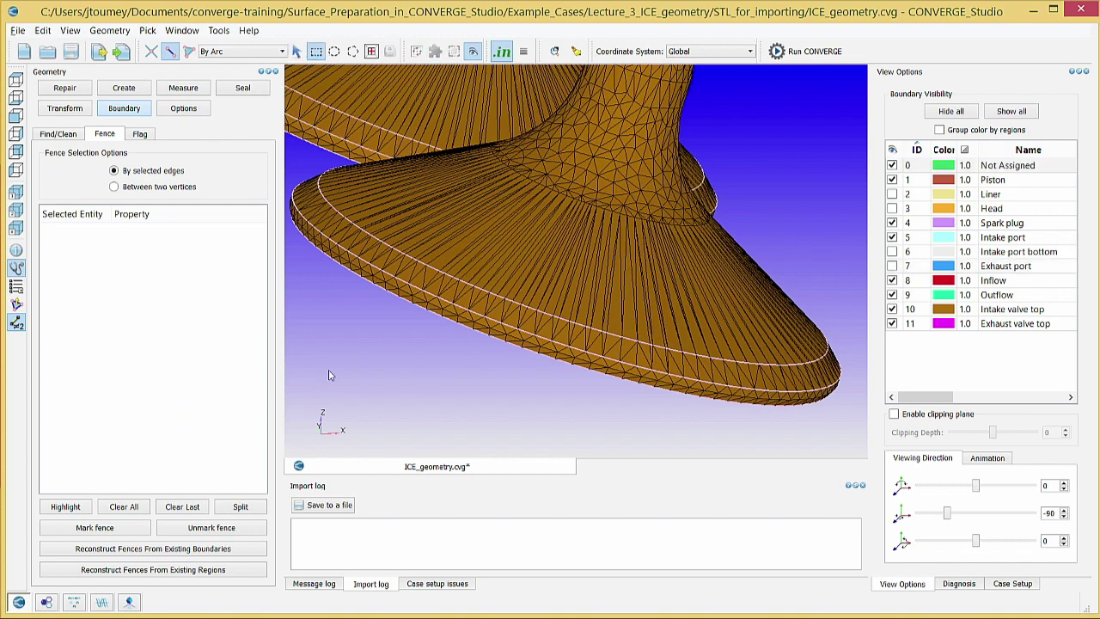
Step: Save, then add boundaries 12 'Intake valve angle' and 13 'Intake valve bottom'
click(142, 135)
key(ctrl+s)
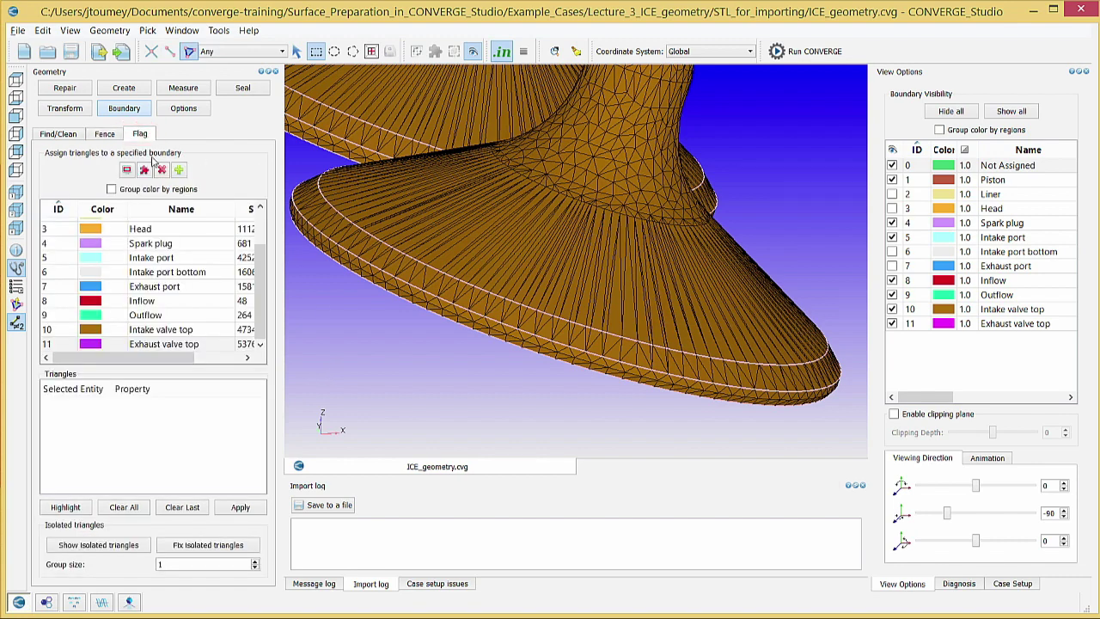
click(179, 170)
text(Intake valve angle)
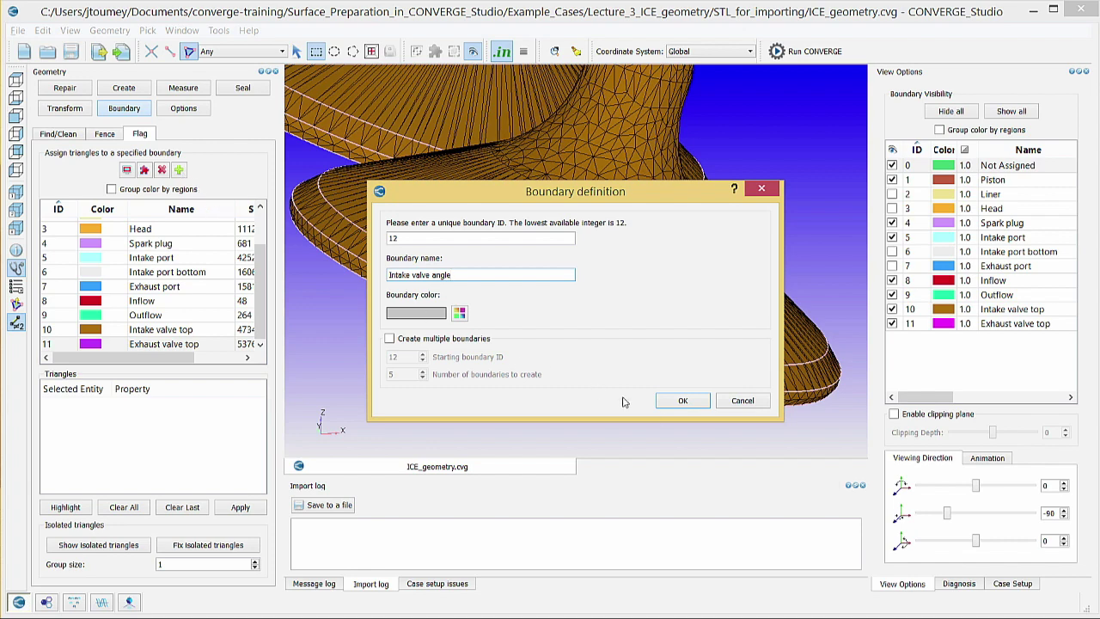
click(679, 401)
click(180, 171)
key(Tab)
text(Intake )
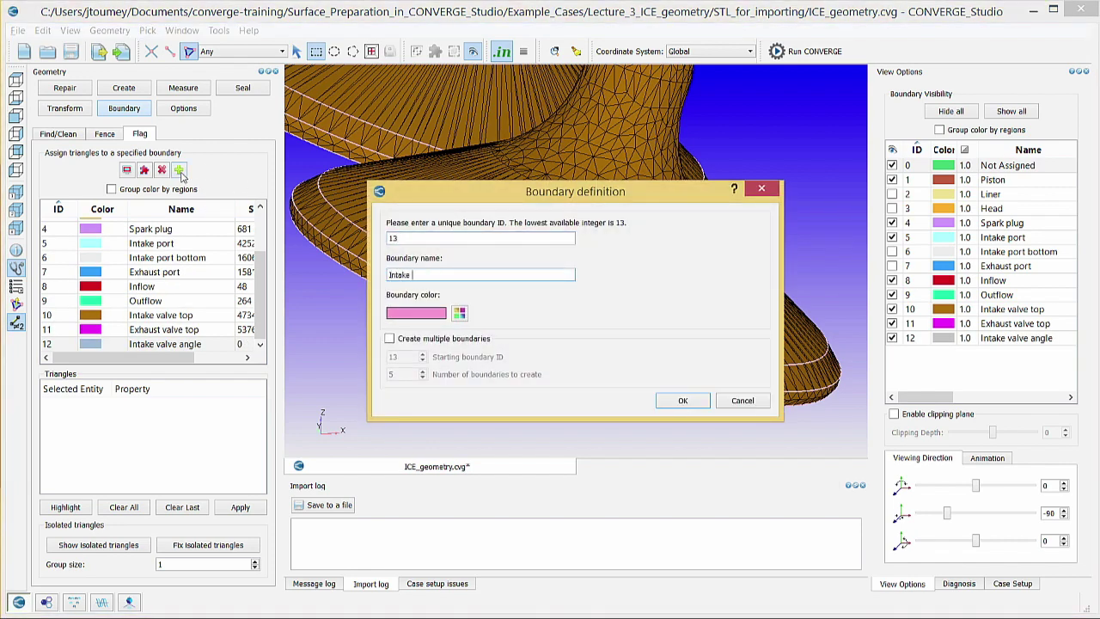
text(valve bottom)
click(692, 402)
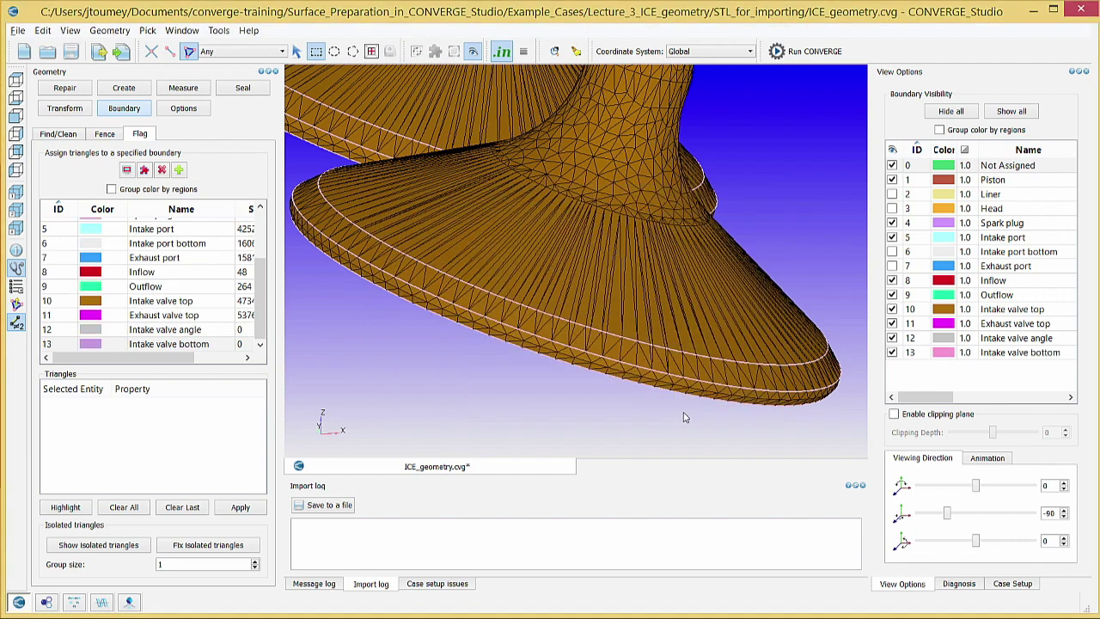
Step: Add boundaries 14 'Exhaust valve angle' and 15 'Exhaust valve bottom'
click(179, 169)
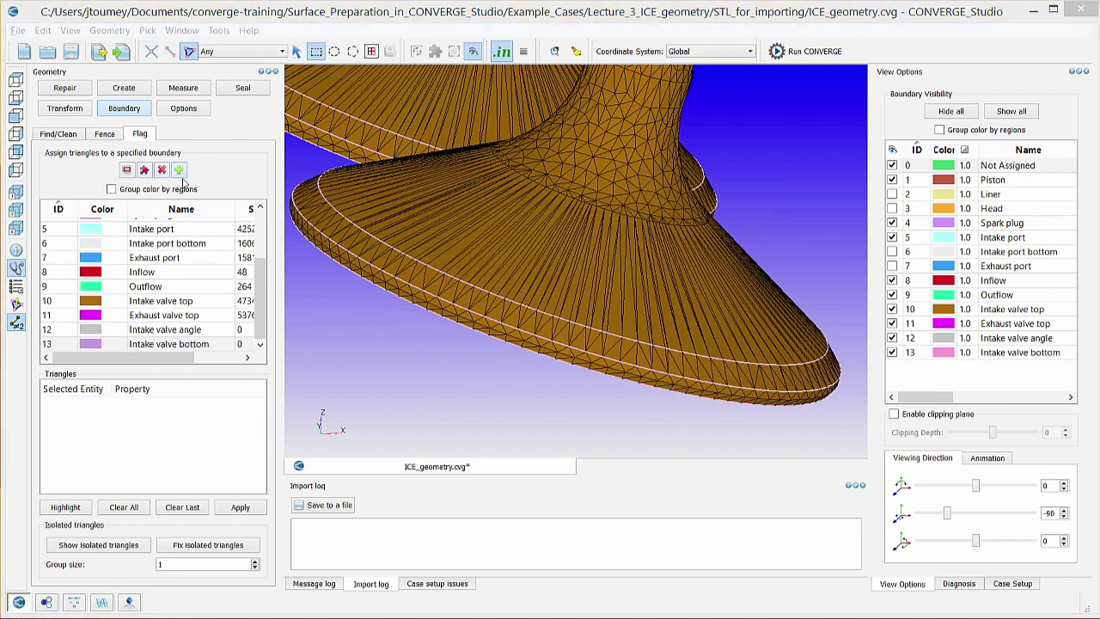
text(Exhau)
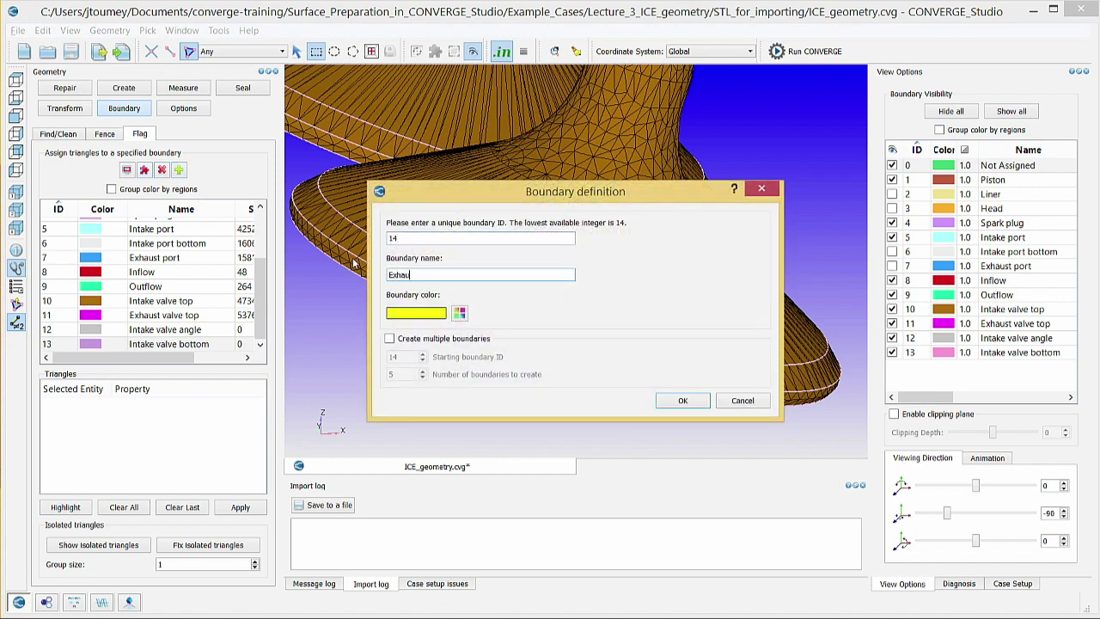
text(st valve angle)
click(682, 401)
click(180, 170)
text(Exhaus)
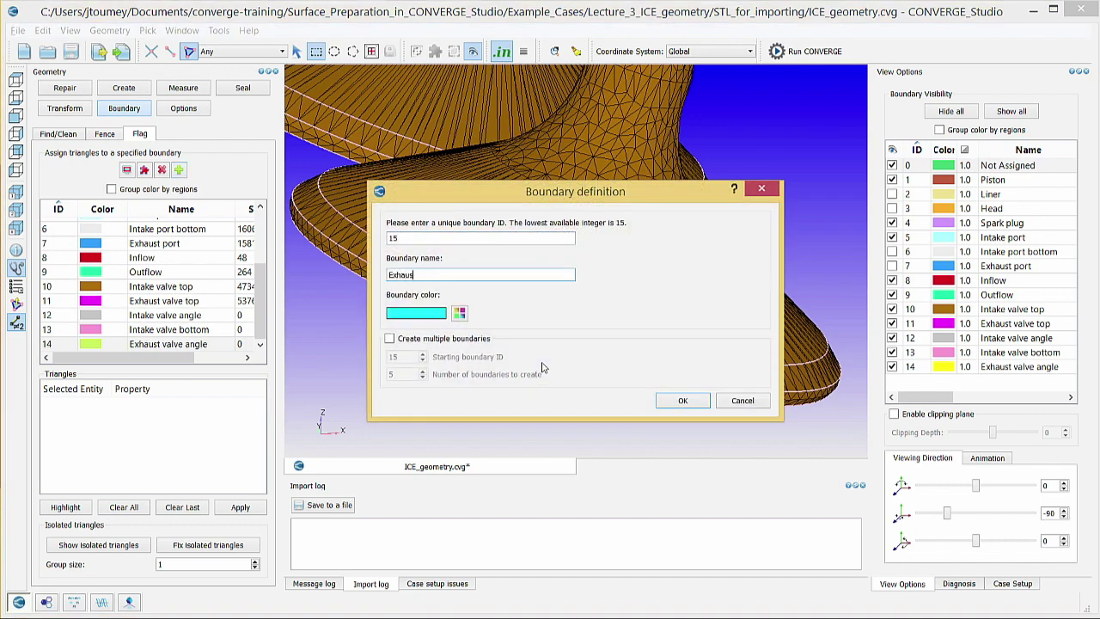
text(t valve bottom)
click(676, 405)
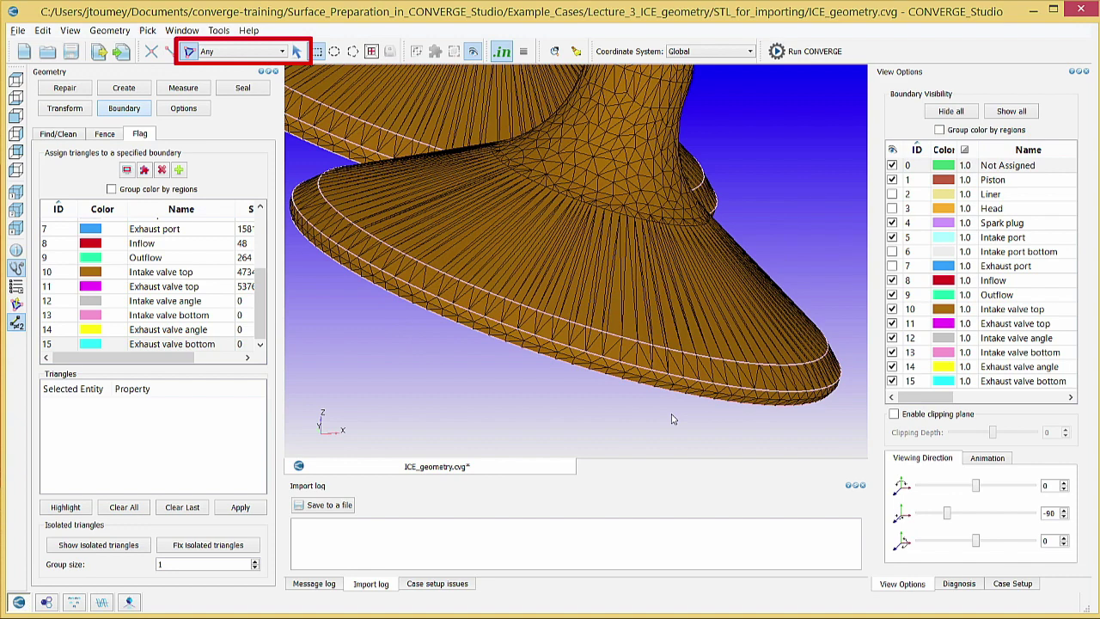
Step: With By Boundary Fence picking, flag both intake valve angled rim bands as Intake valve angle (532 triangles)
click(263, 51)
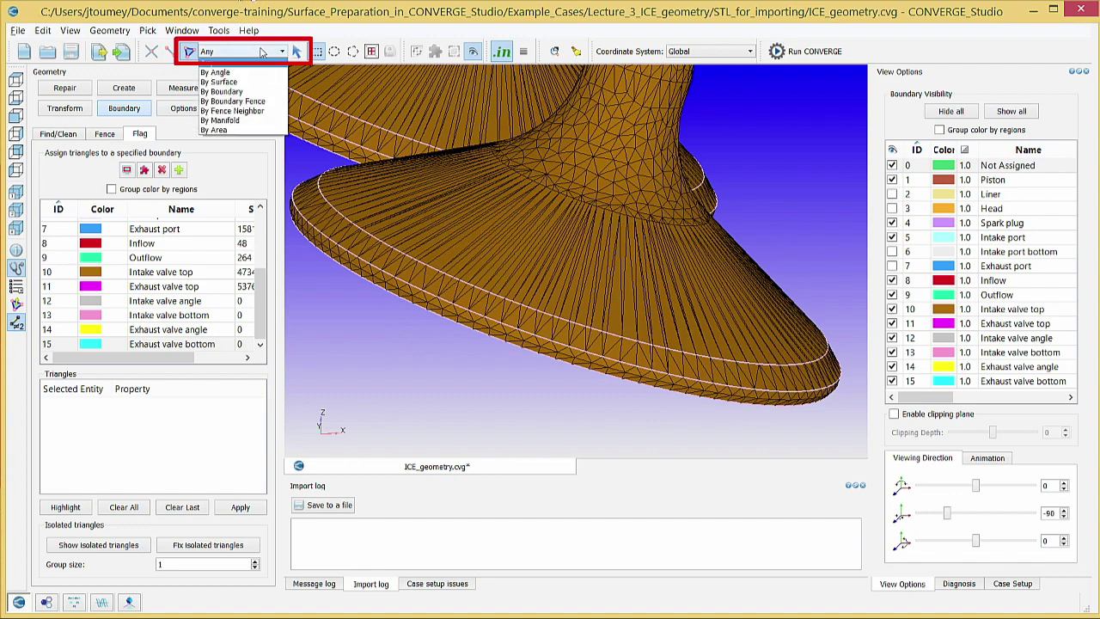
click(258, 102)
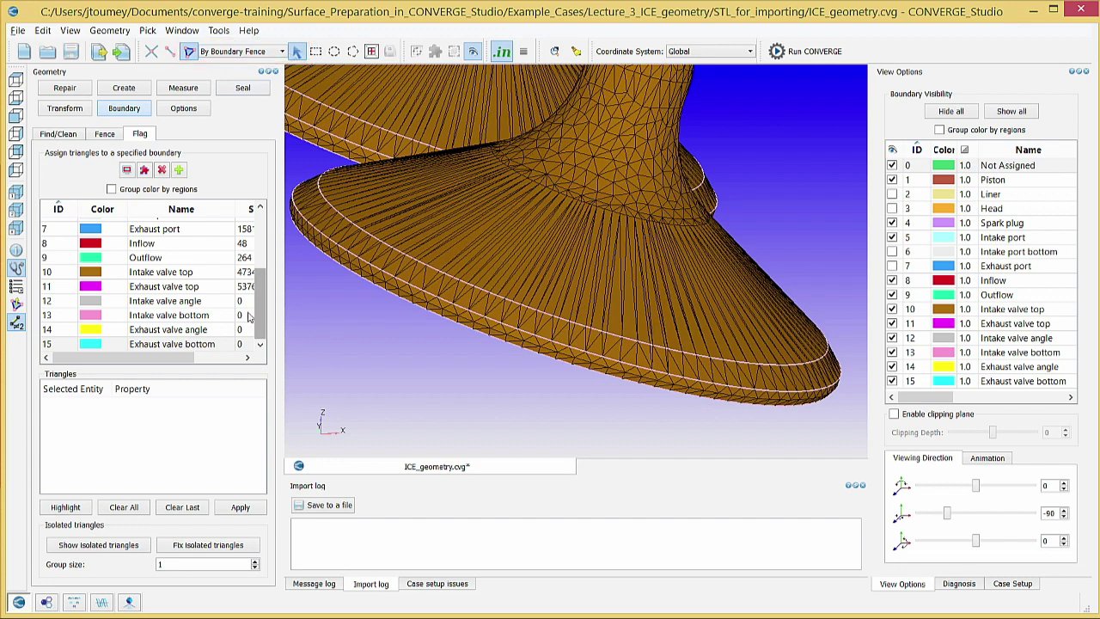
click(190, 300)
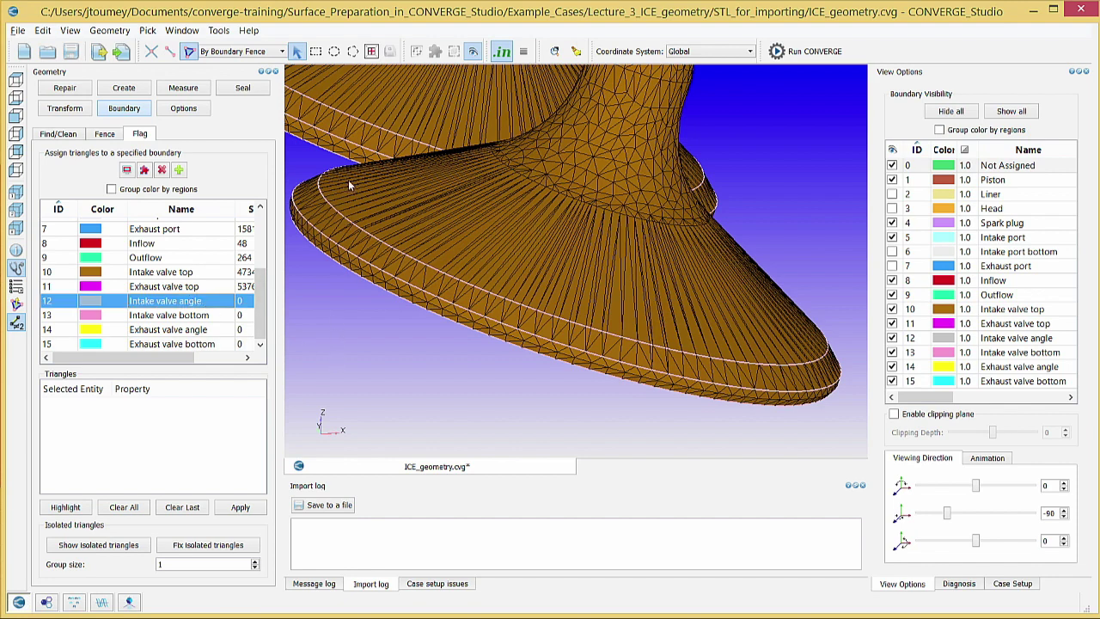
click(361, 143)
click(344, 226)
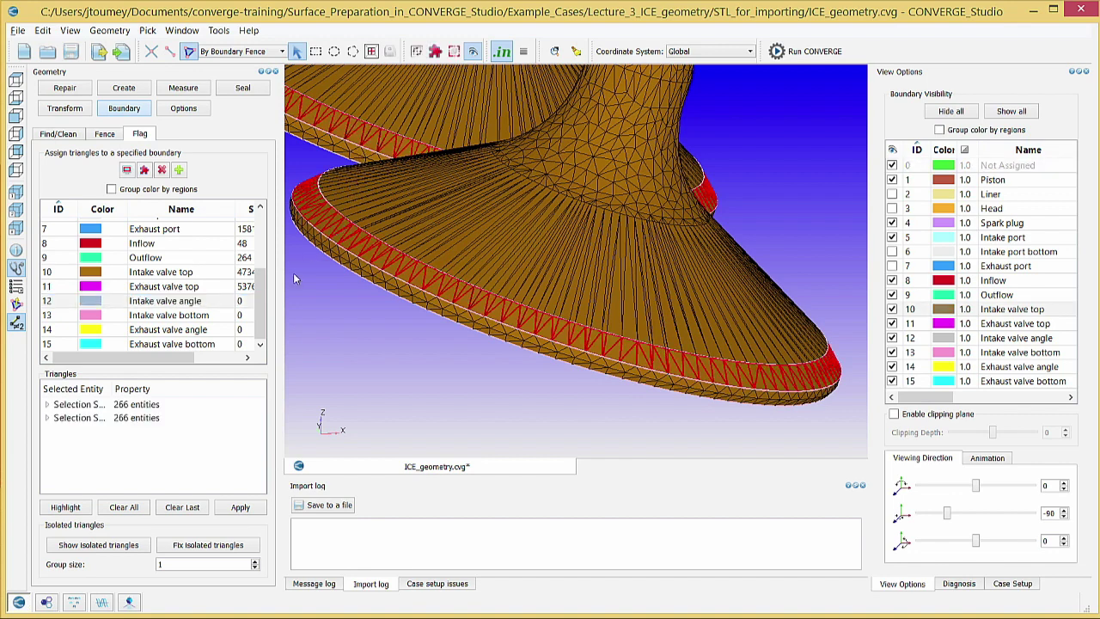
click(239, 507)
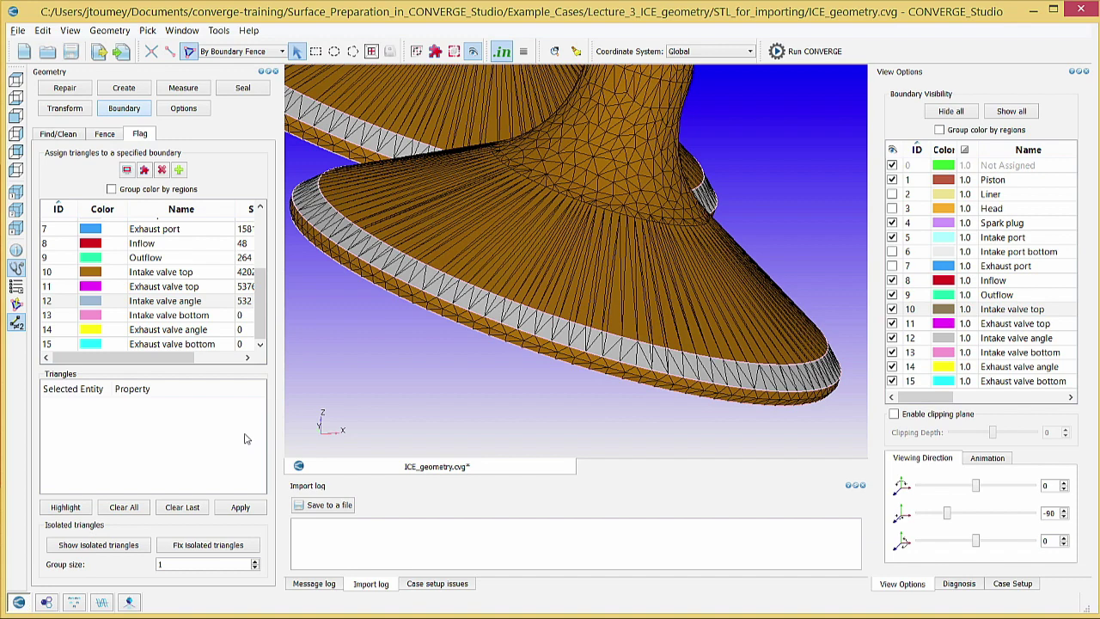
Step: Flag both intake valve bottom faces as Intake valve bottom (3498 triangles)
click(195, 315)
drag(377, 384, 401, 319)
click(413, 241)
click(383, 191)
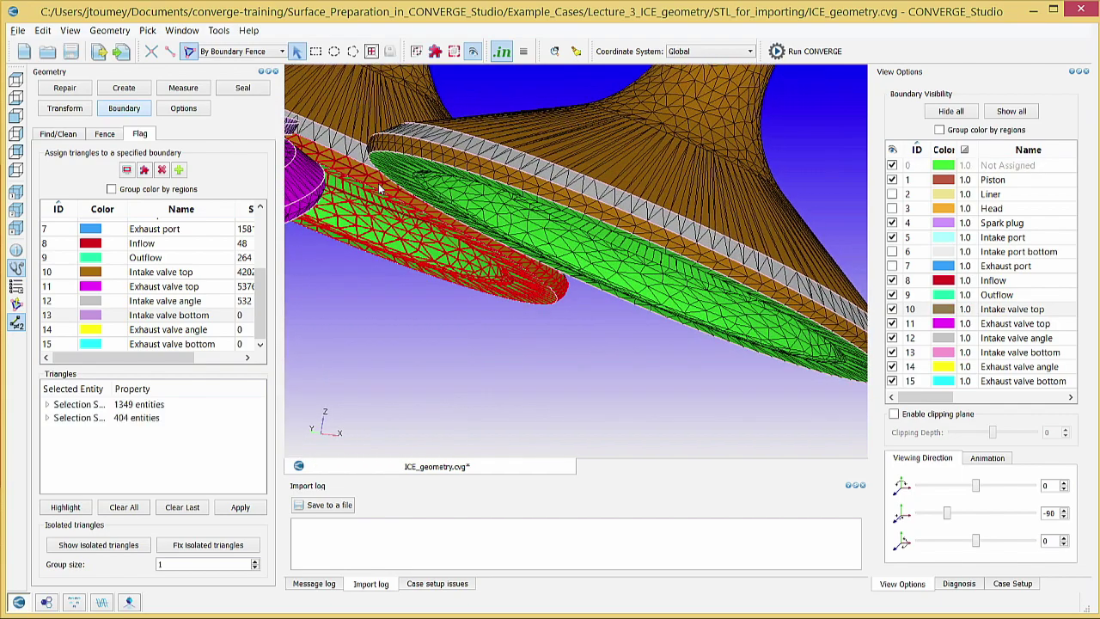
click(427, 163)
drag(511, 358, 464, 338)
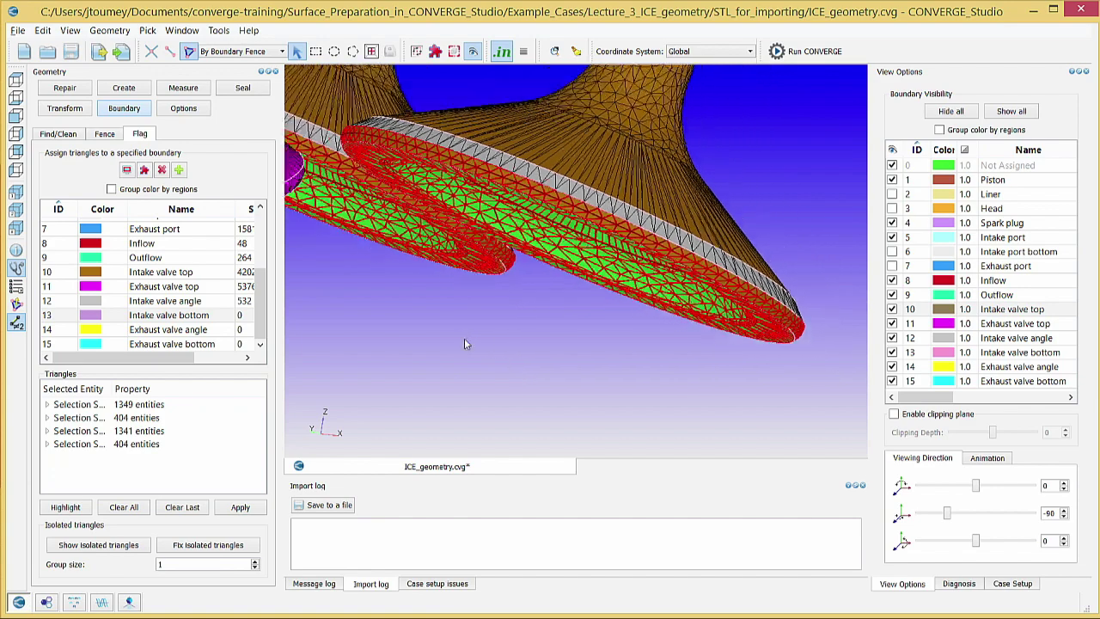
click(239, 507)
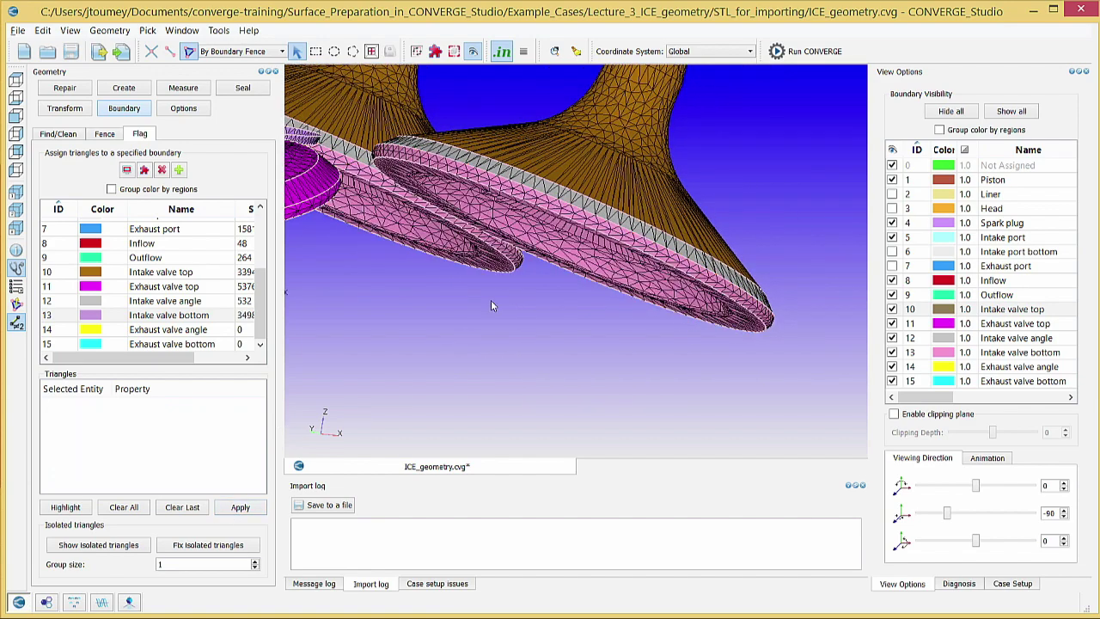
drag(492, 305, 743, 299)
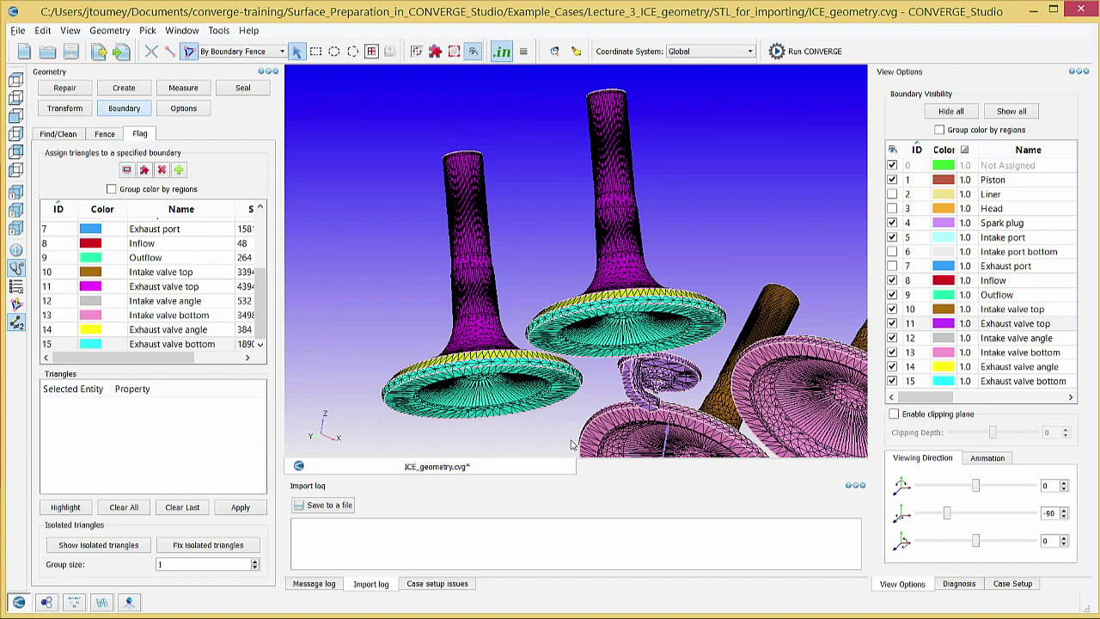
Step: Add empty boundary 16 'Spark plug electrode', then hide every boundary from view
click(180, 170)
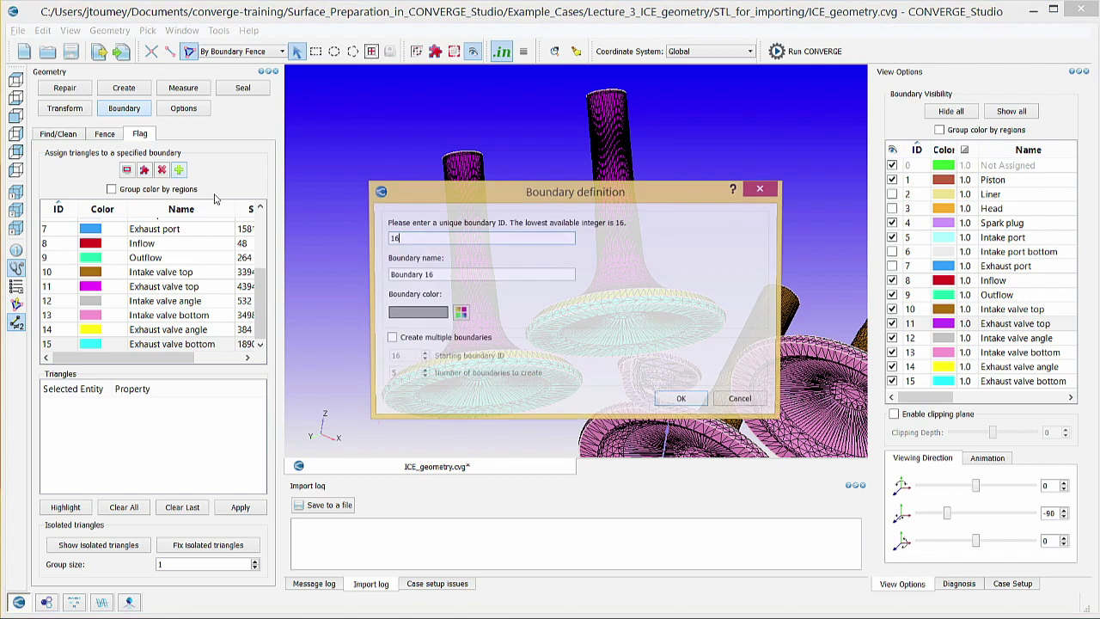
key(Tab)
text(S)
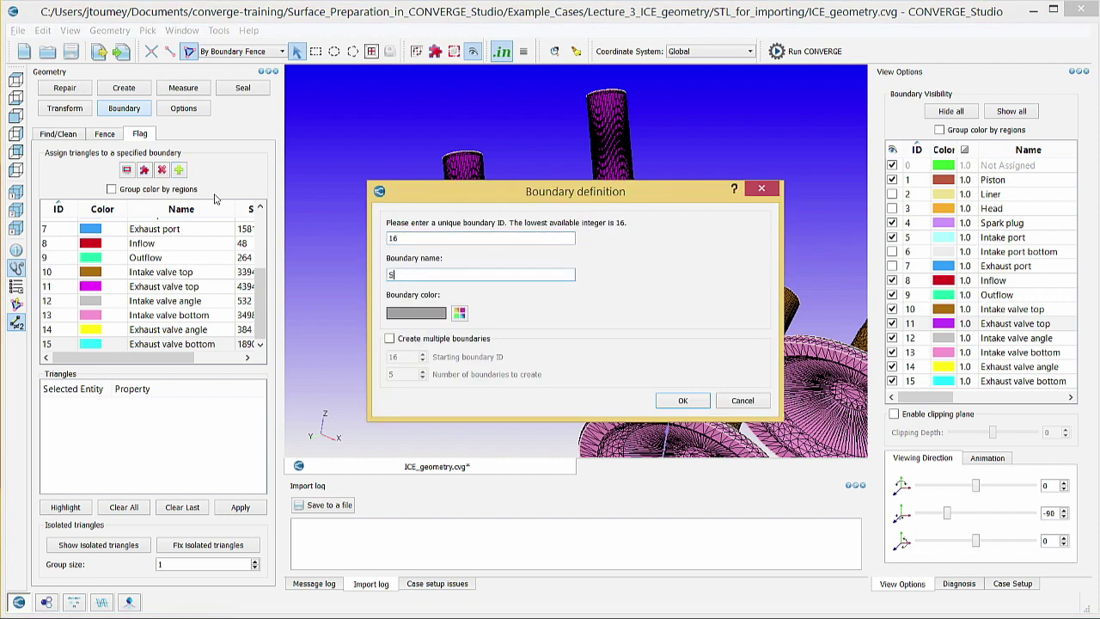
text(park plug electrode)
click(682, 401)
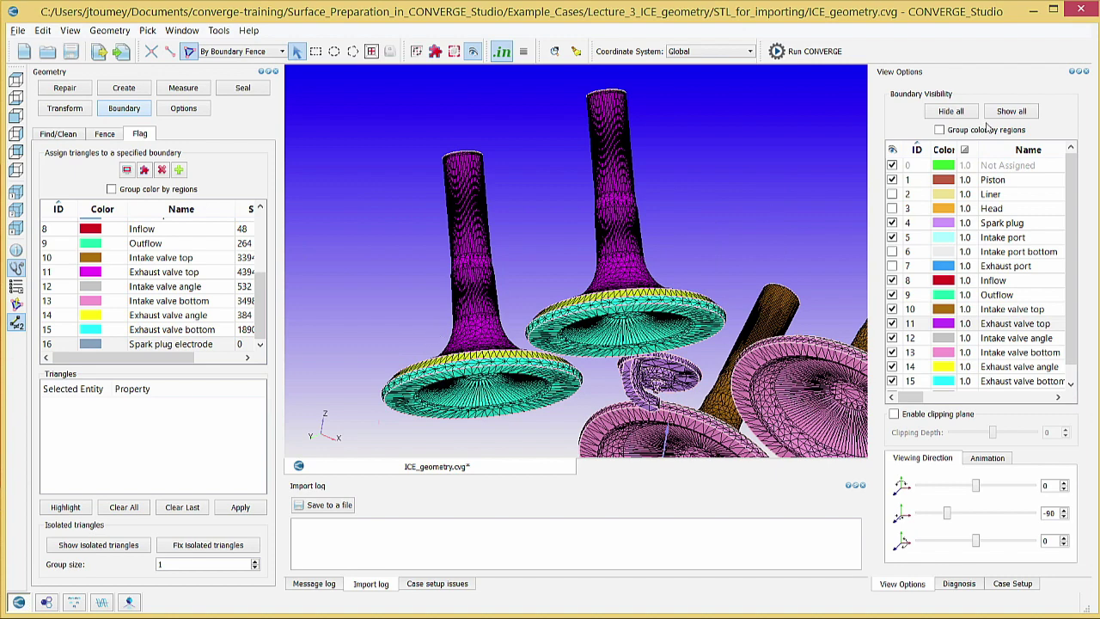
click(949, 111)
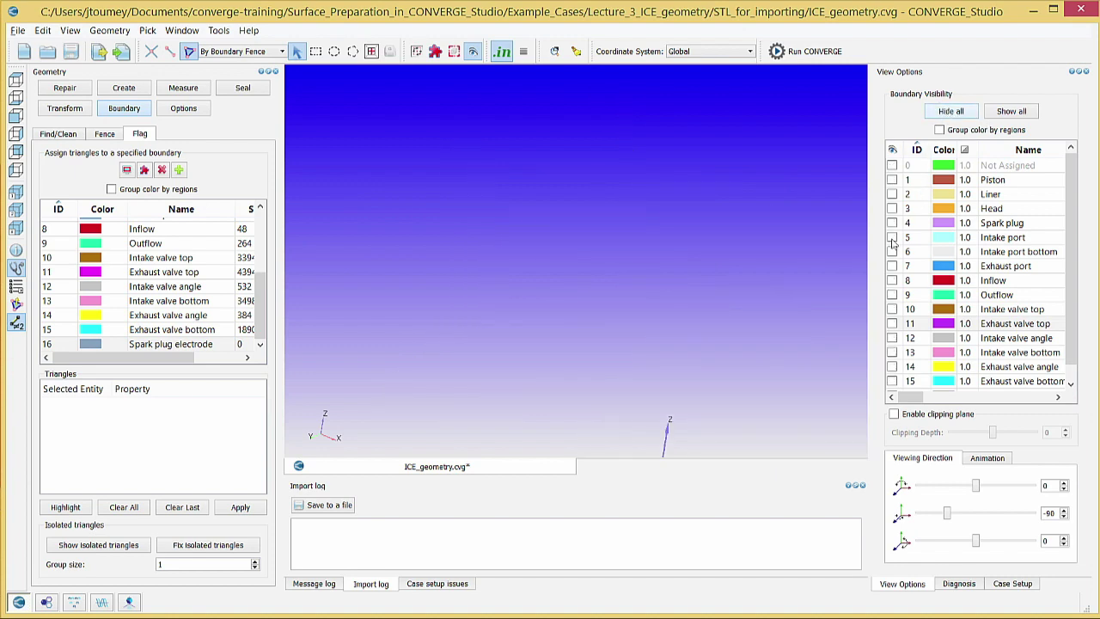
Step: Display only the spark plug and zoom in on its tip
click(892, 222)
middle_drag(752, 361, 680, 225)
scroll(681, 225, up, 10)
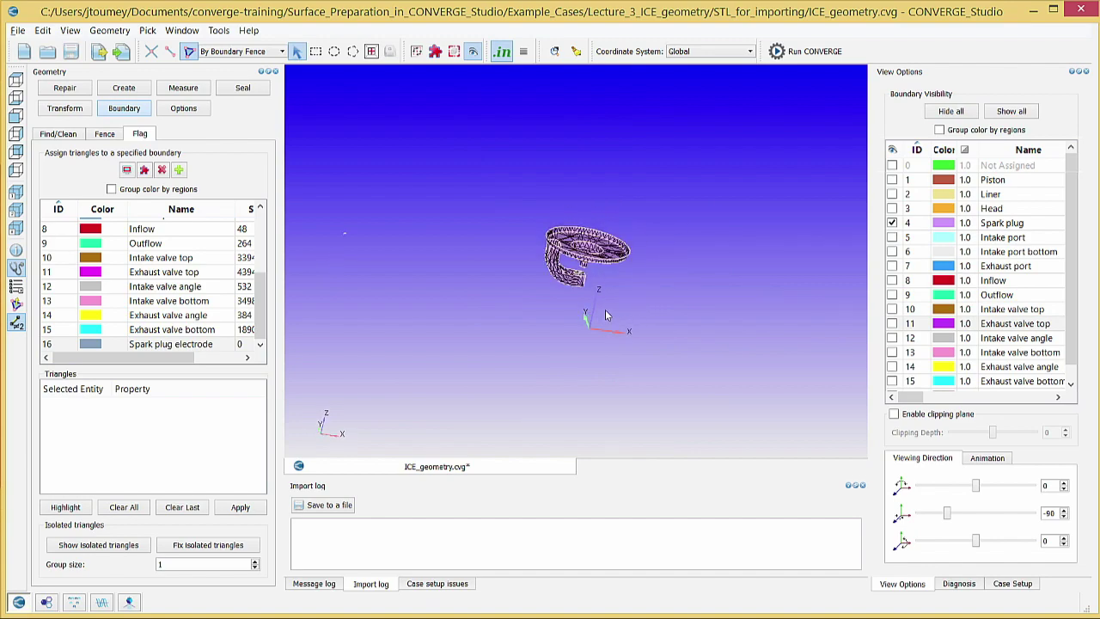
middle_drag(678, 357, 612, 387)
scroll(630, 318, up, 3)
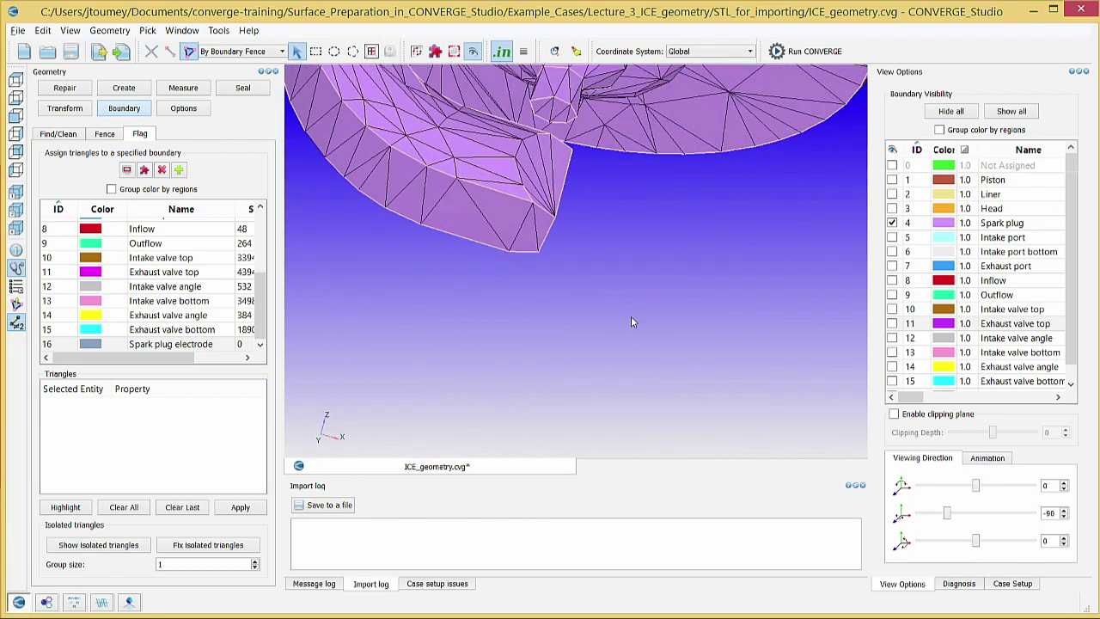
scroll(658, 336, down, 2)
scroll(658, 334, up, 5)
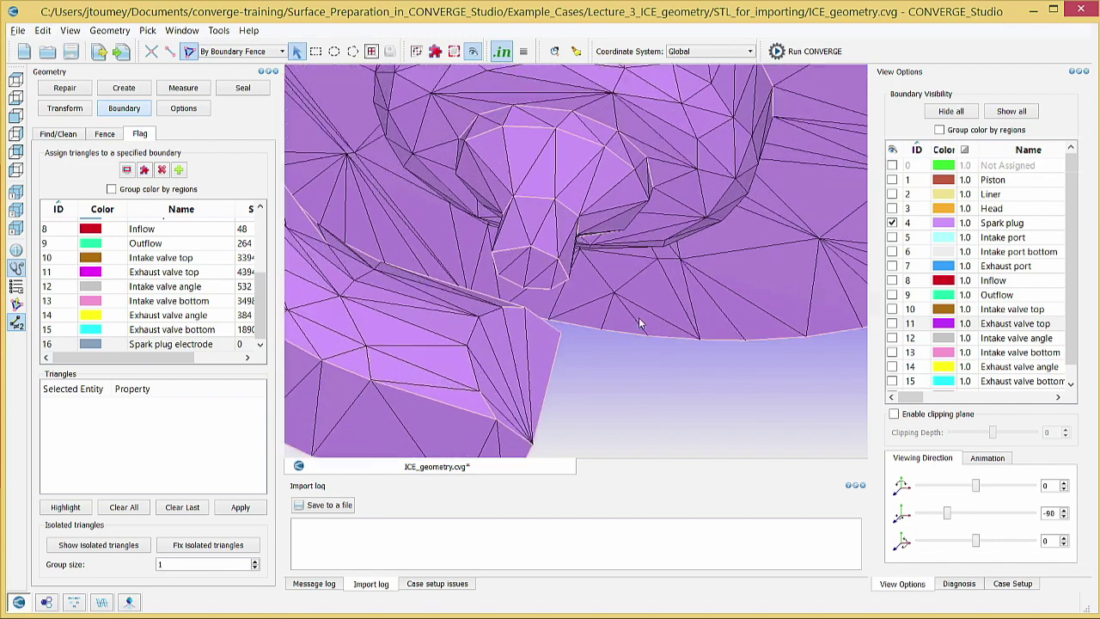
middle_drag(594, 297, 648, 282)
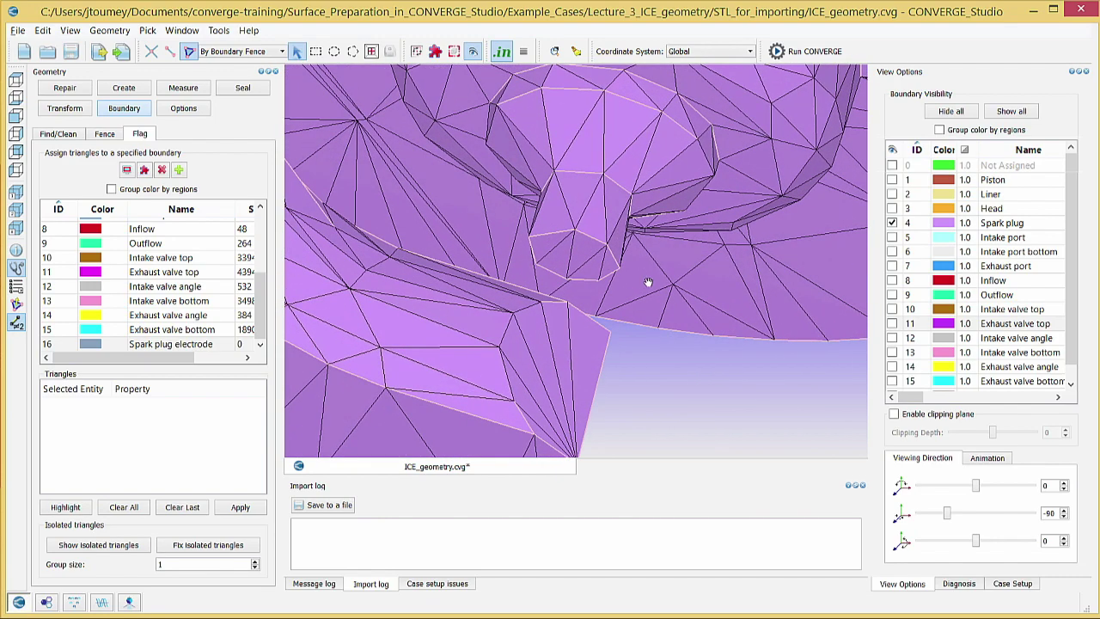
Step: Flag the five electrode tip triangles as boundary 16, Spark plug electrode
click(559, 270)
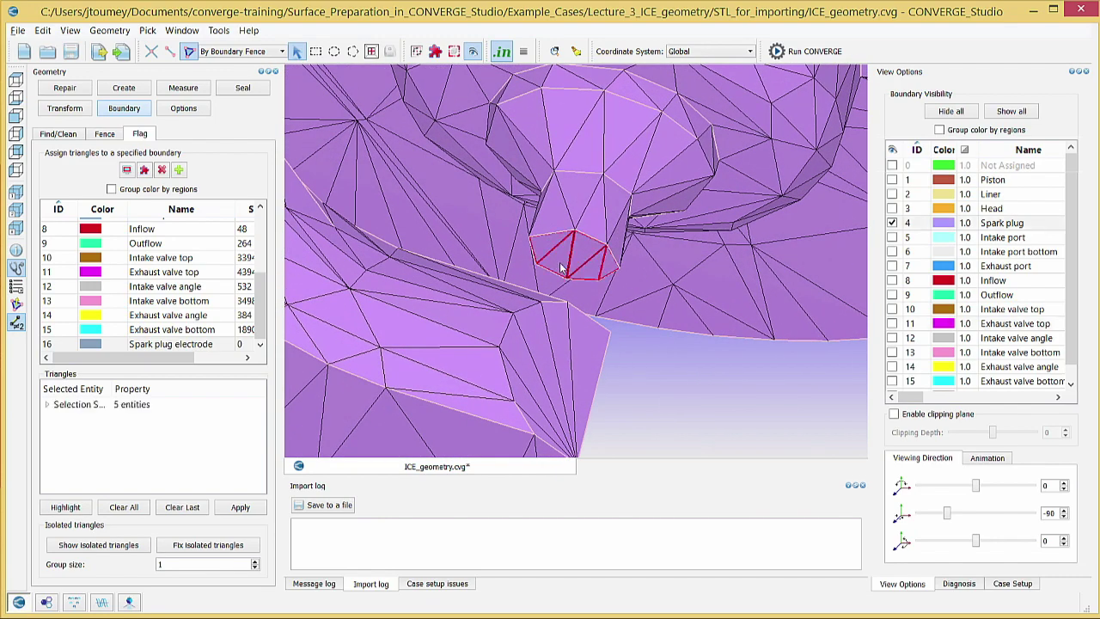
click(221, 345)
click(240, 508)
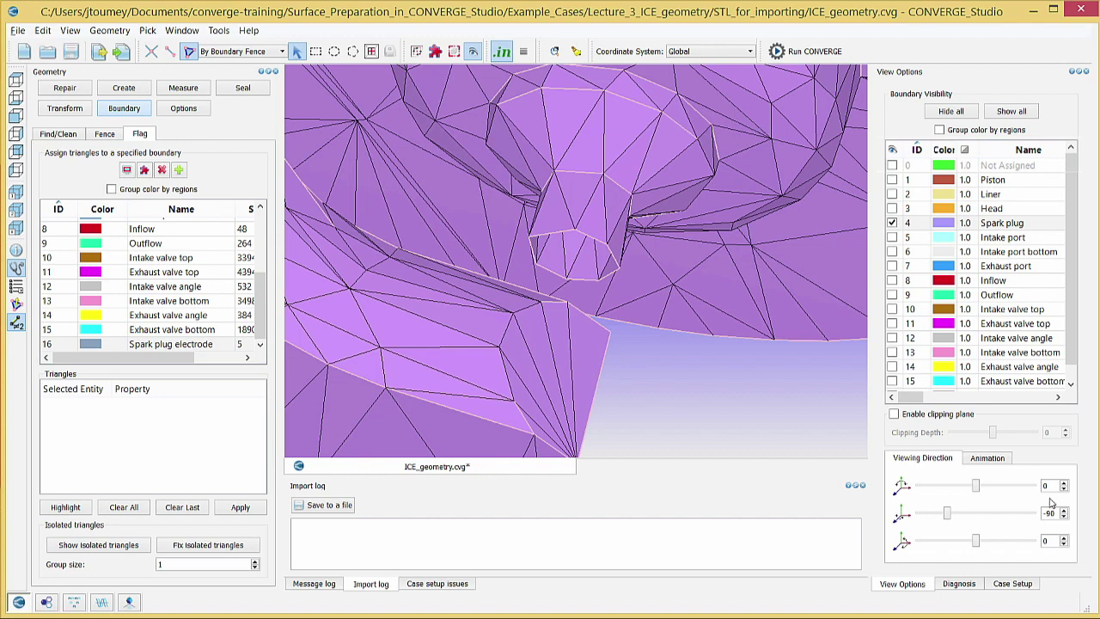
Step: Turn on display of the Spark plug electrode boundary to inspect it
scroll(1068, 353, down, 1)
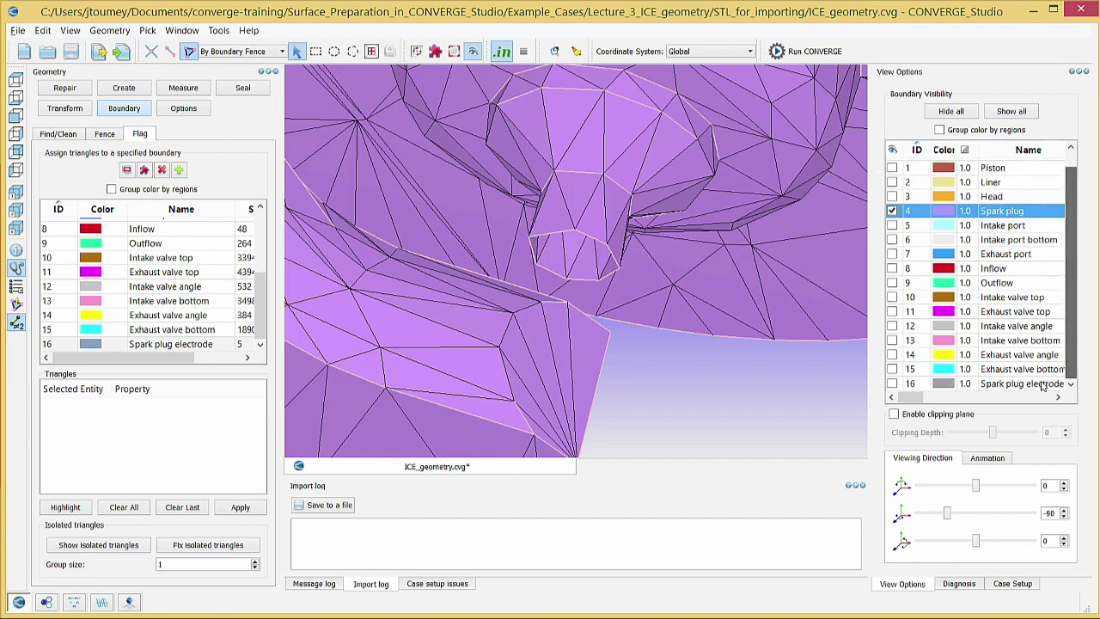
click(892, 383)
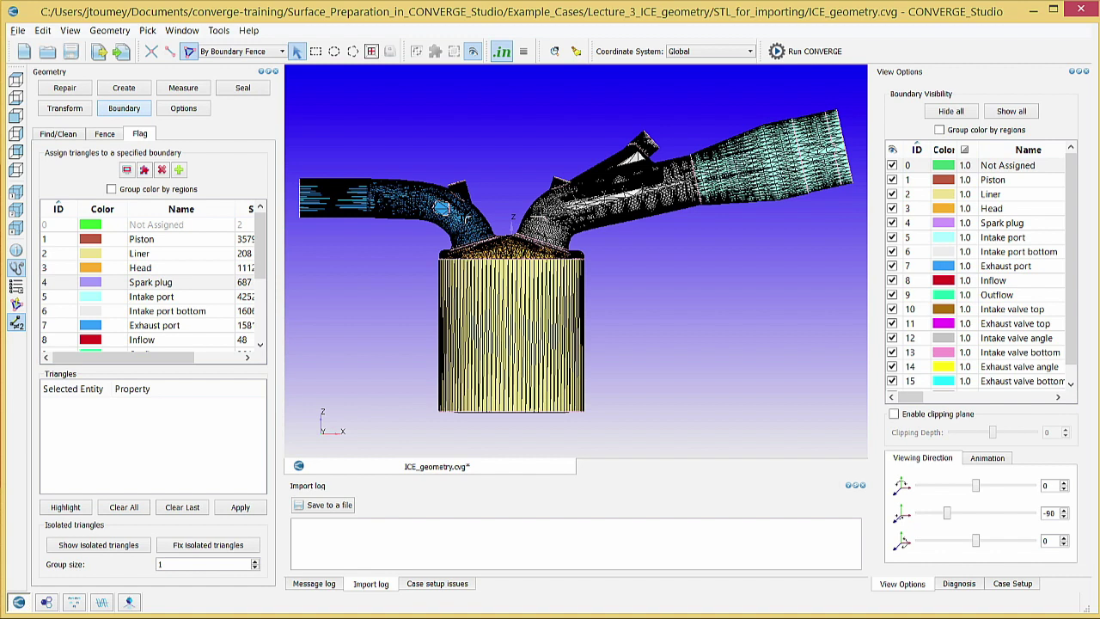
Step: Switch the Geometry Boundary panel to the Fence tools
click(104, 134)
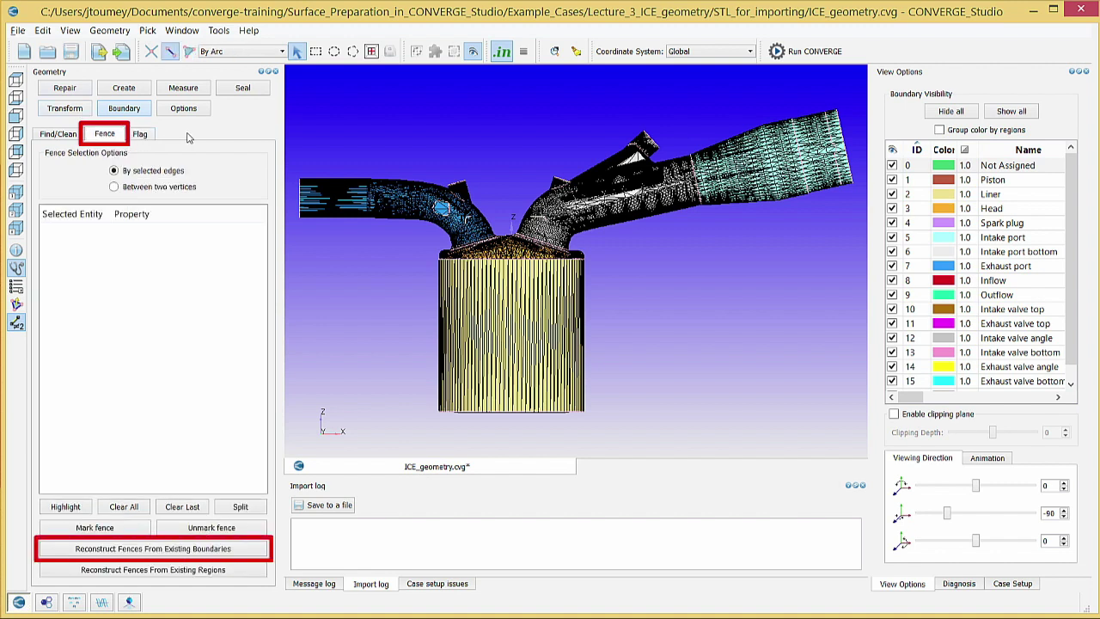